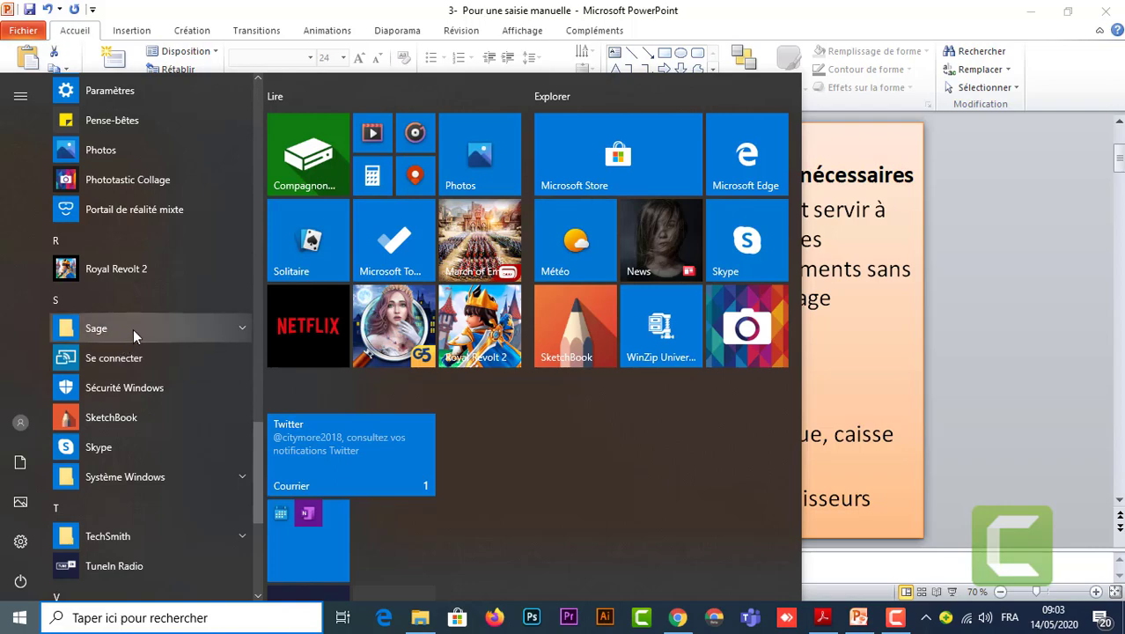
Launch Comptabilité 100 and open the ALPHASA file for Exercice 2020, entering its password.
click(133, 328)
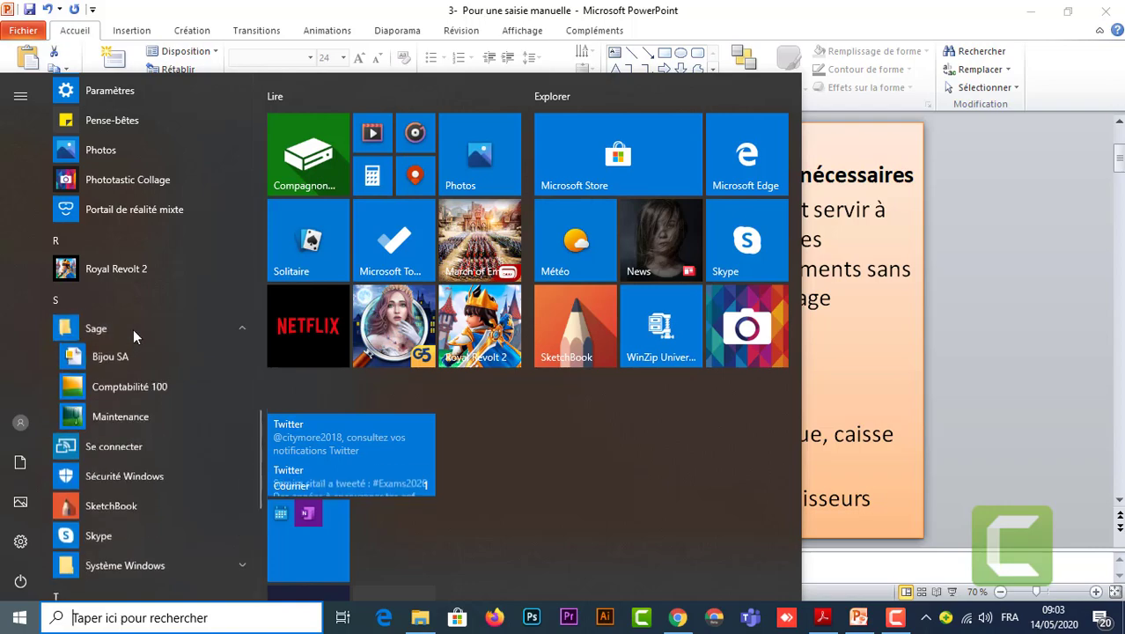
click(147, 388)
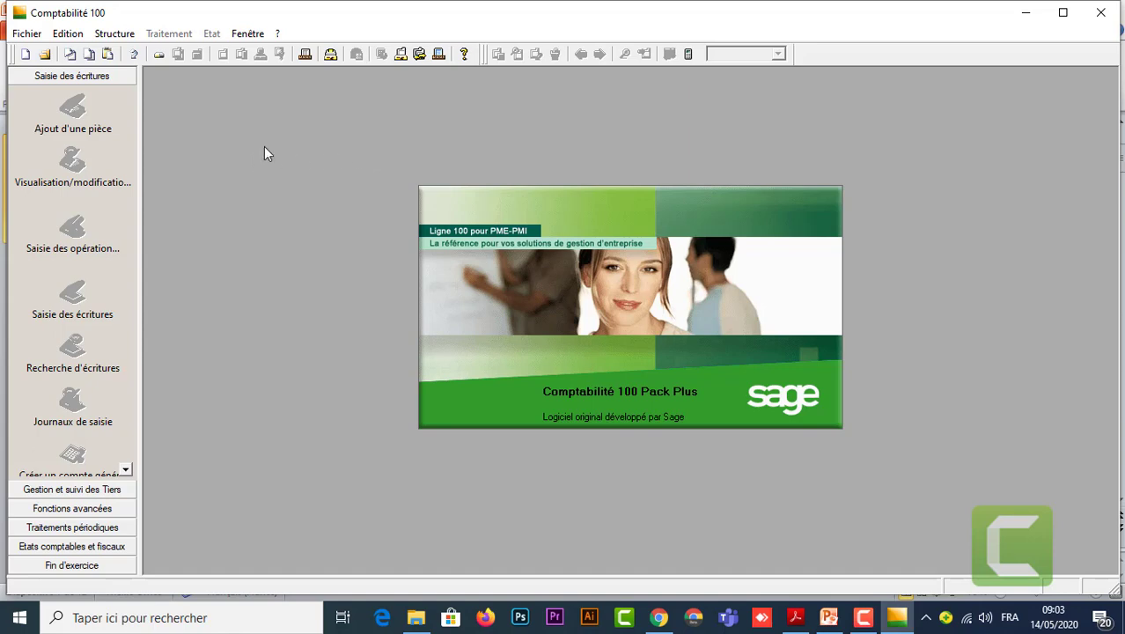
click(31, 35)
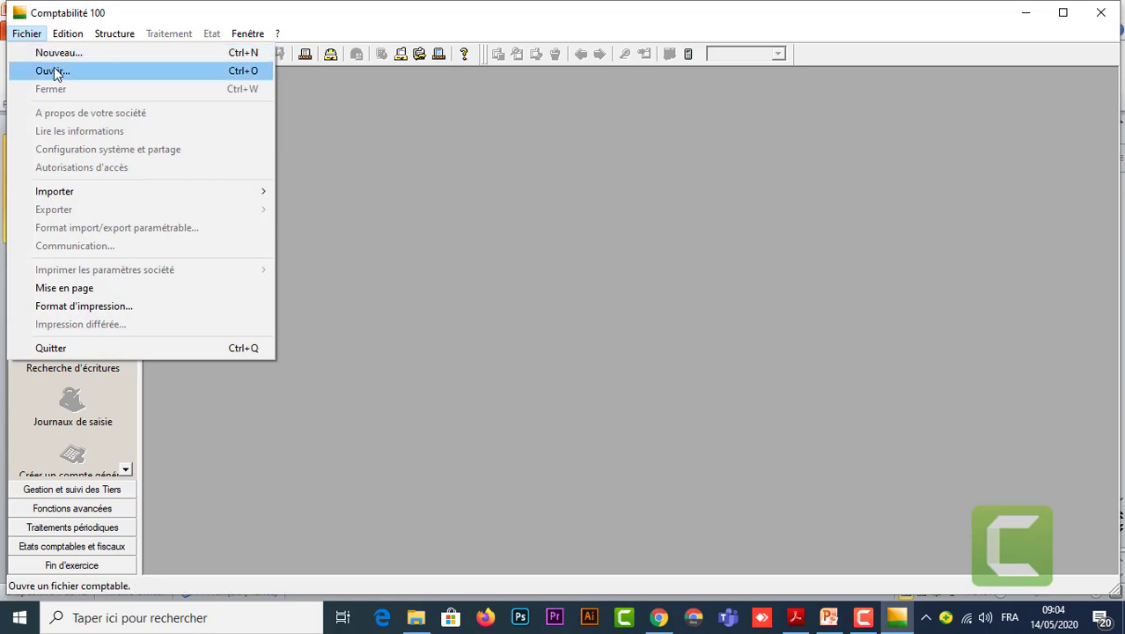
click(53, 72)
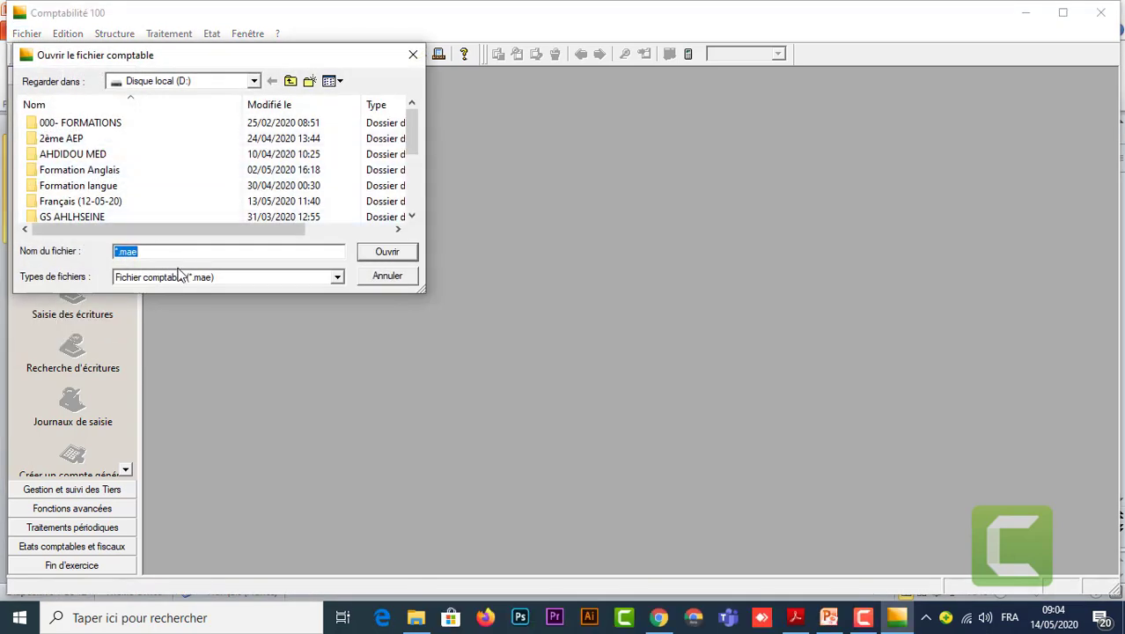
drag(413, 140, 415, 214)
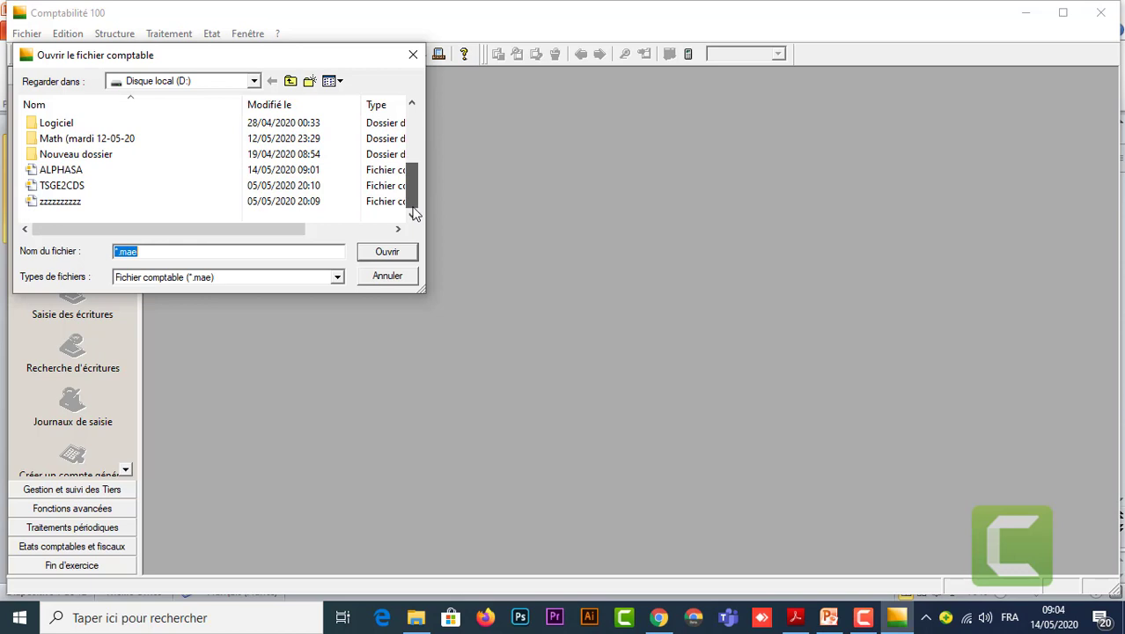
click(62, 170)
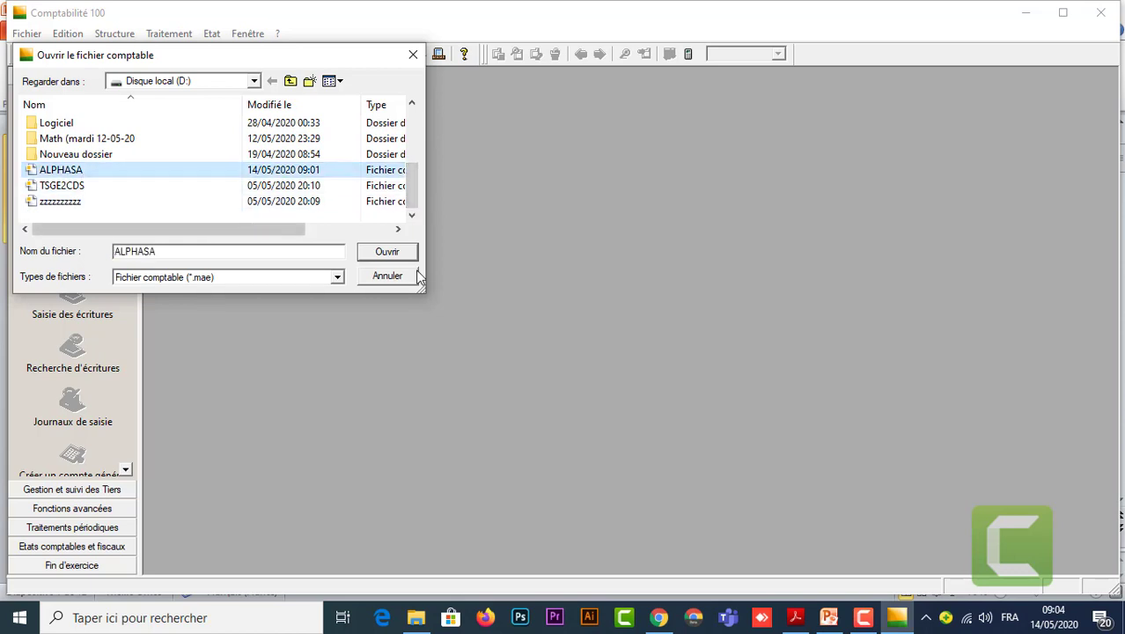
click(386, 254)
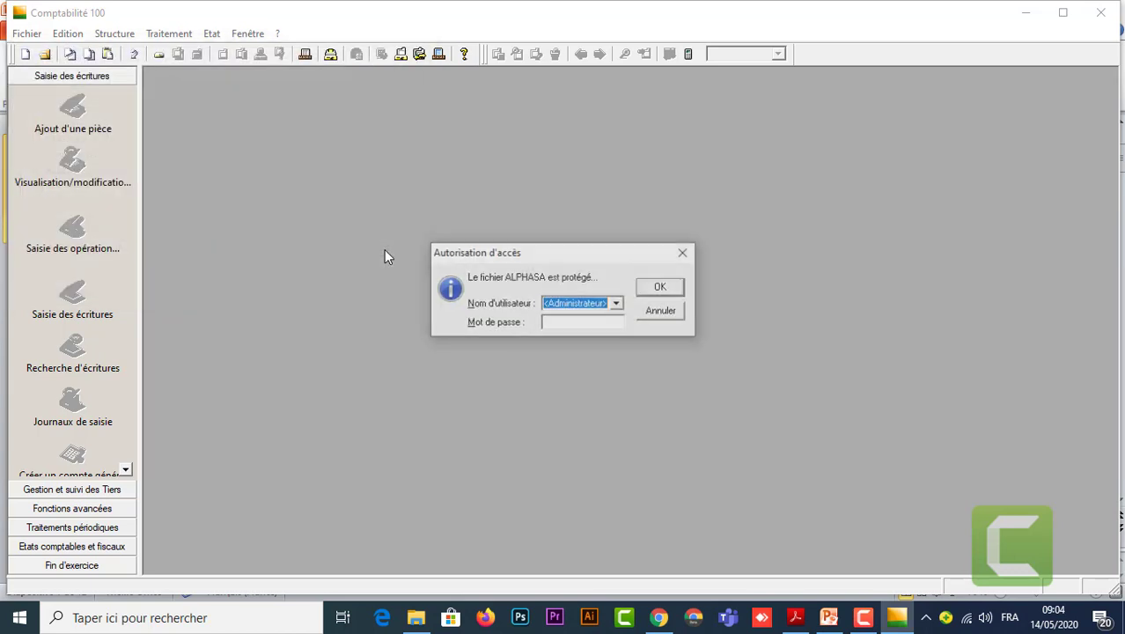
click(579, 322)
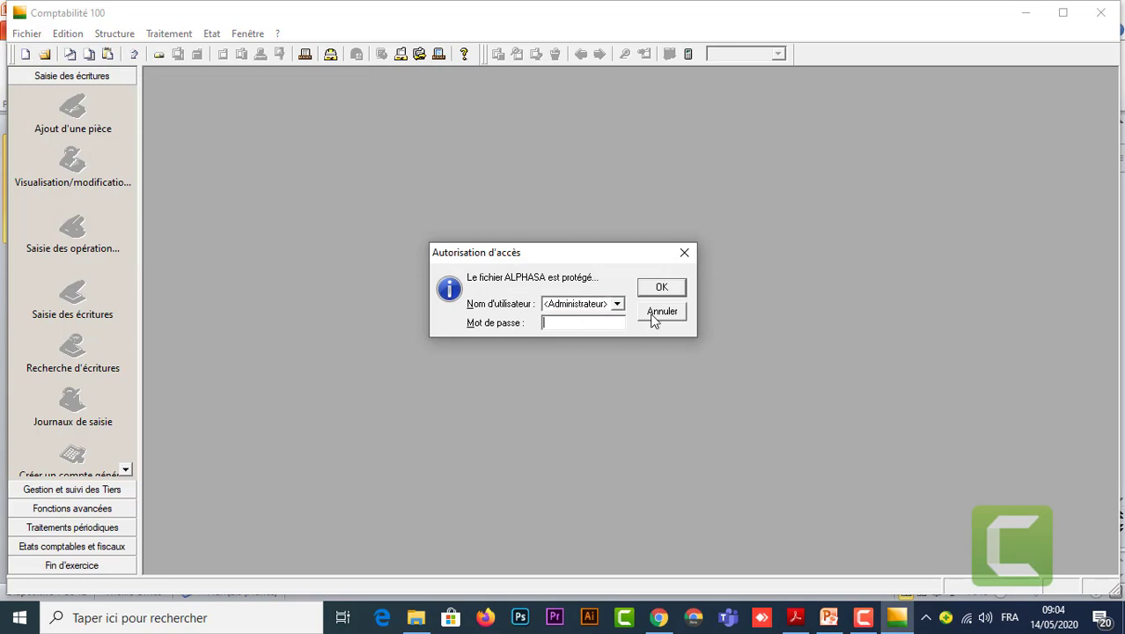
text(****)
click(657, 290)
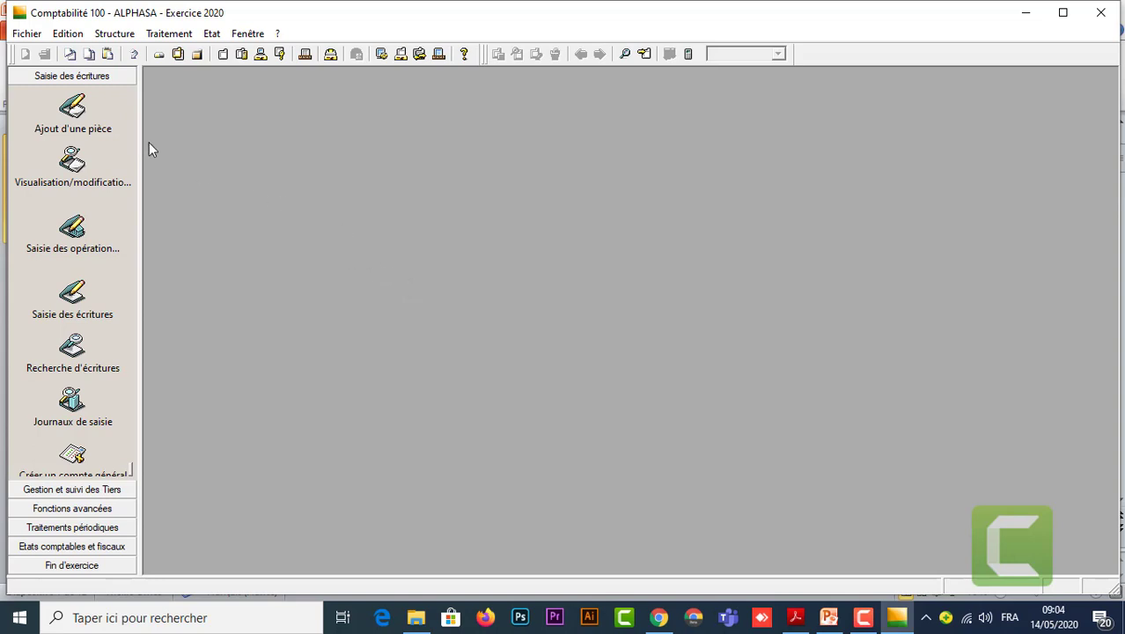
Open Structure > Plan comptable and bring up the Ajouter un nouvel élément account wizard.
click(119, 37)
click(165, 53)
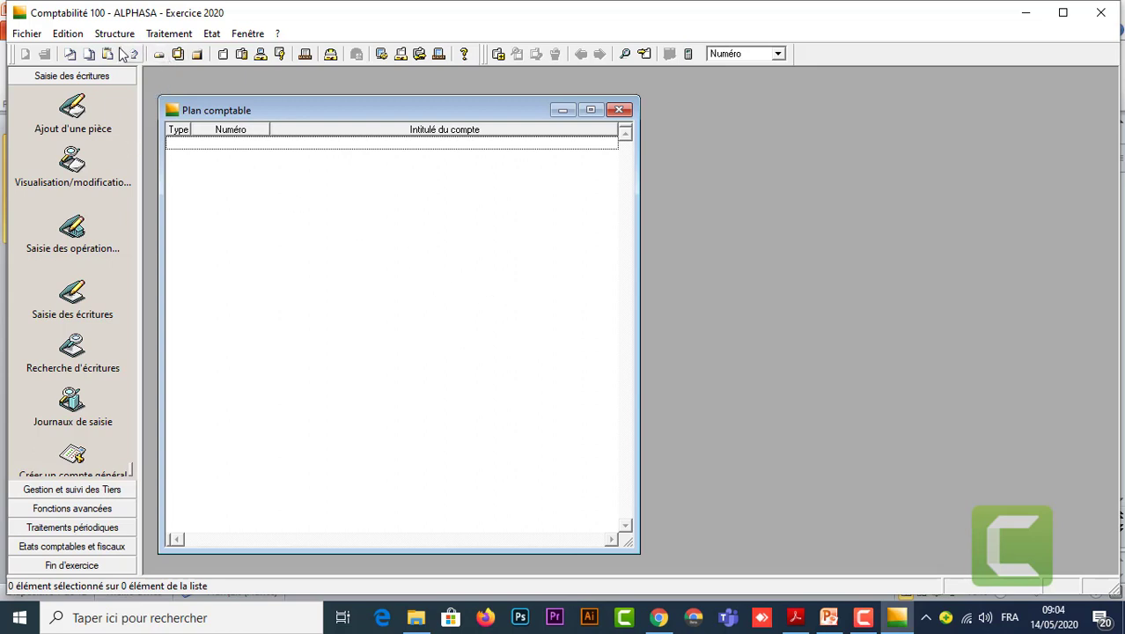
click(70, 35)
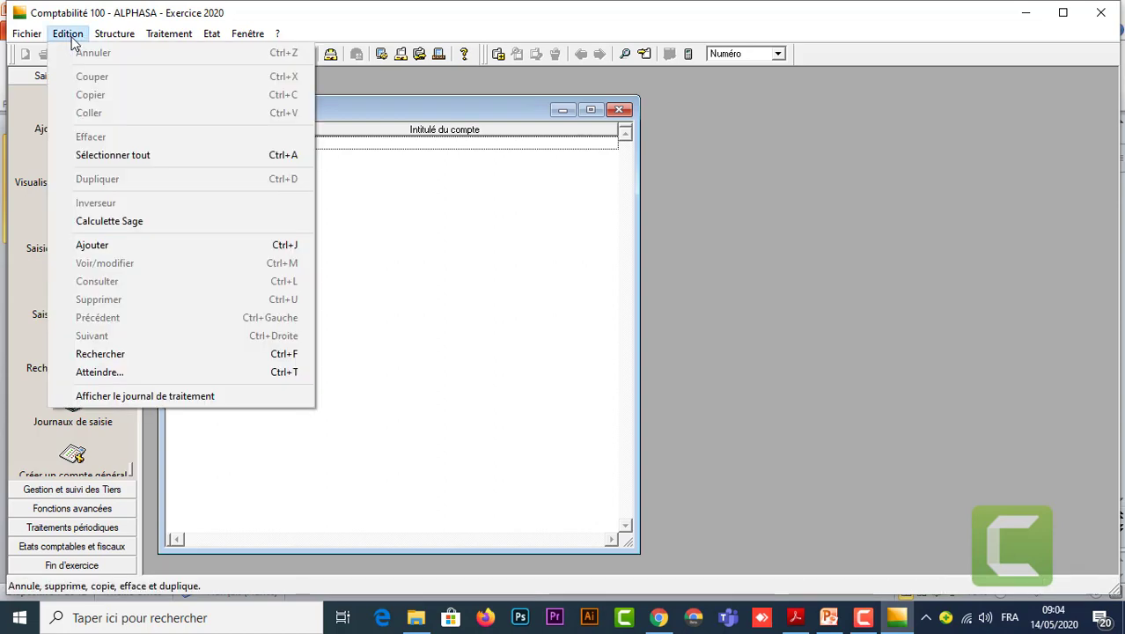
click(99, 245)
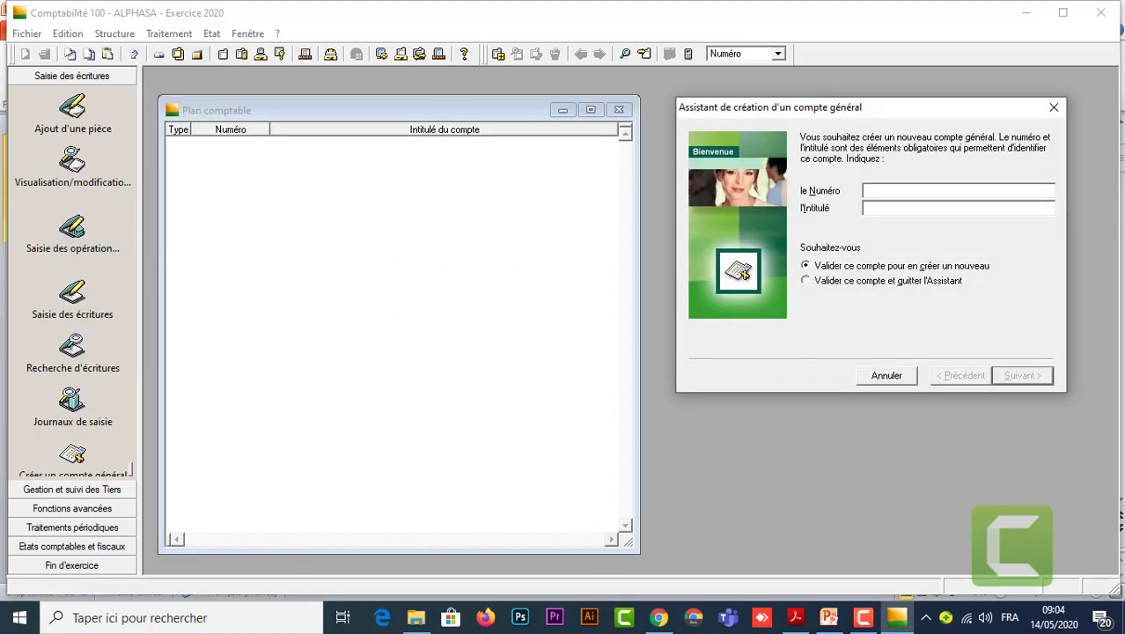
click(1053, 107)
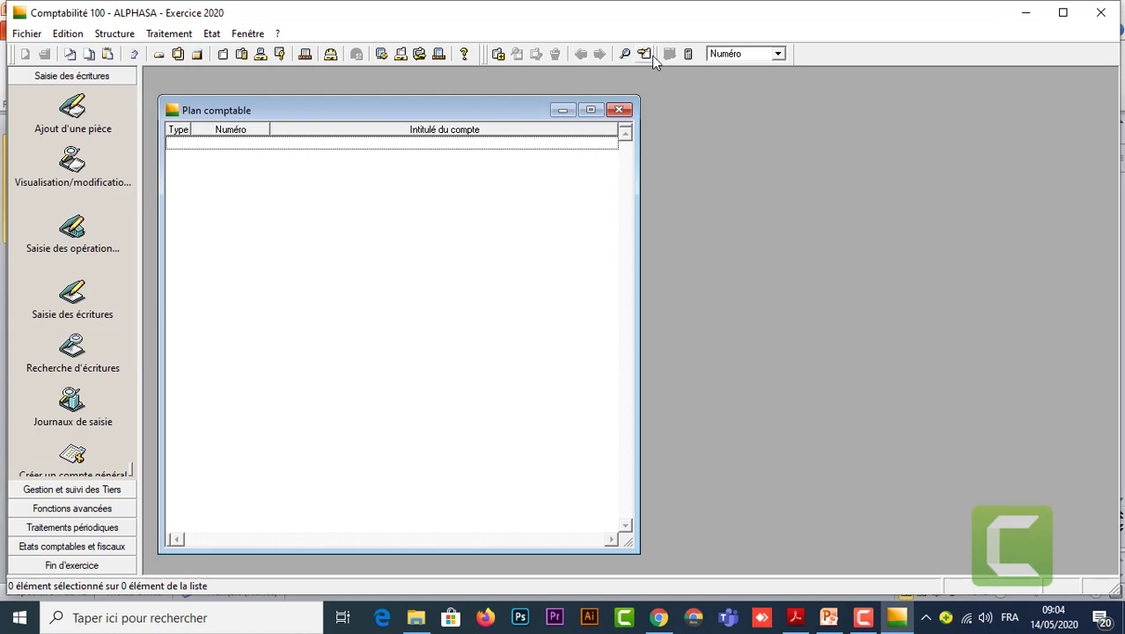
click(498, 54)
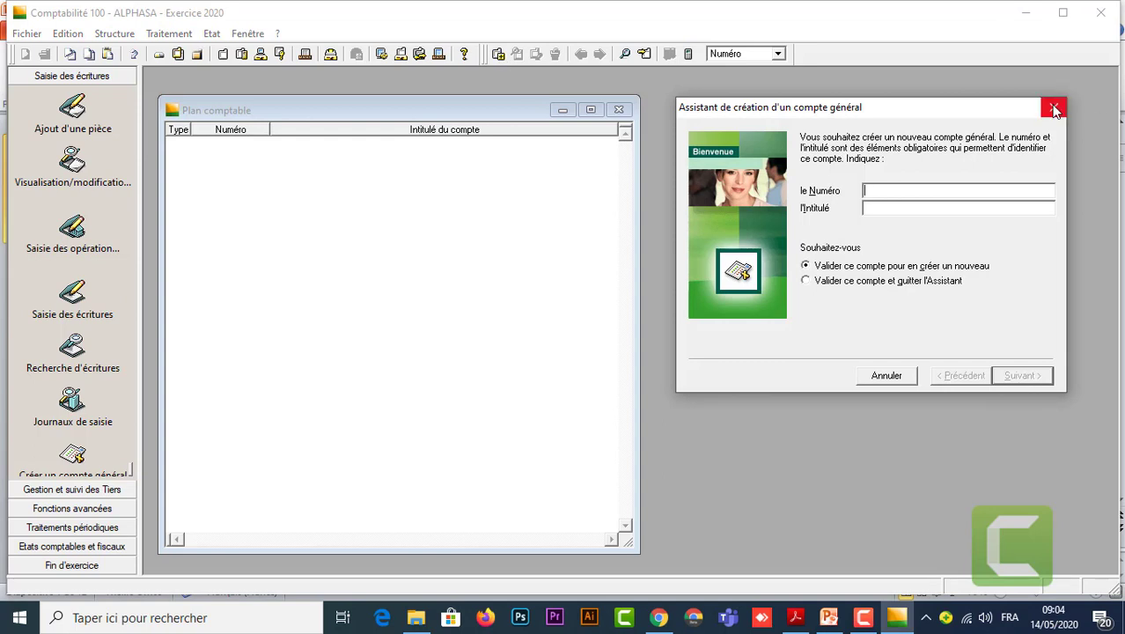
click(1053, 107)
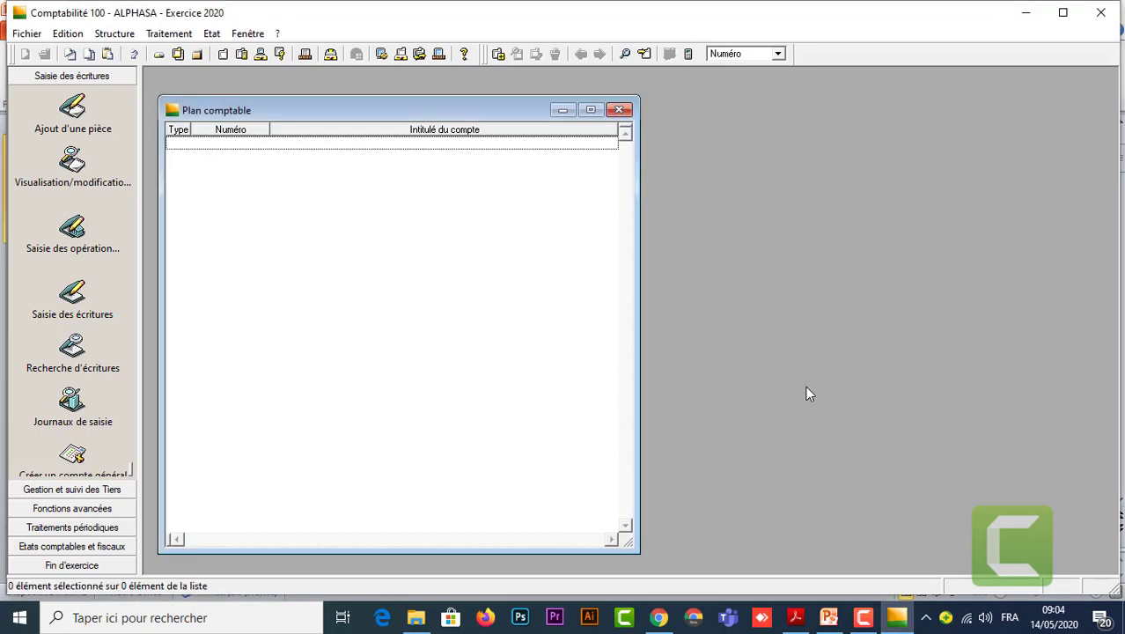
key(ctrl+j)
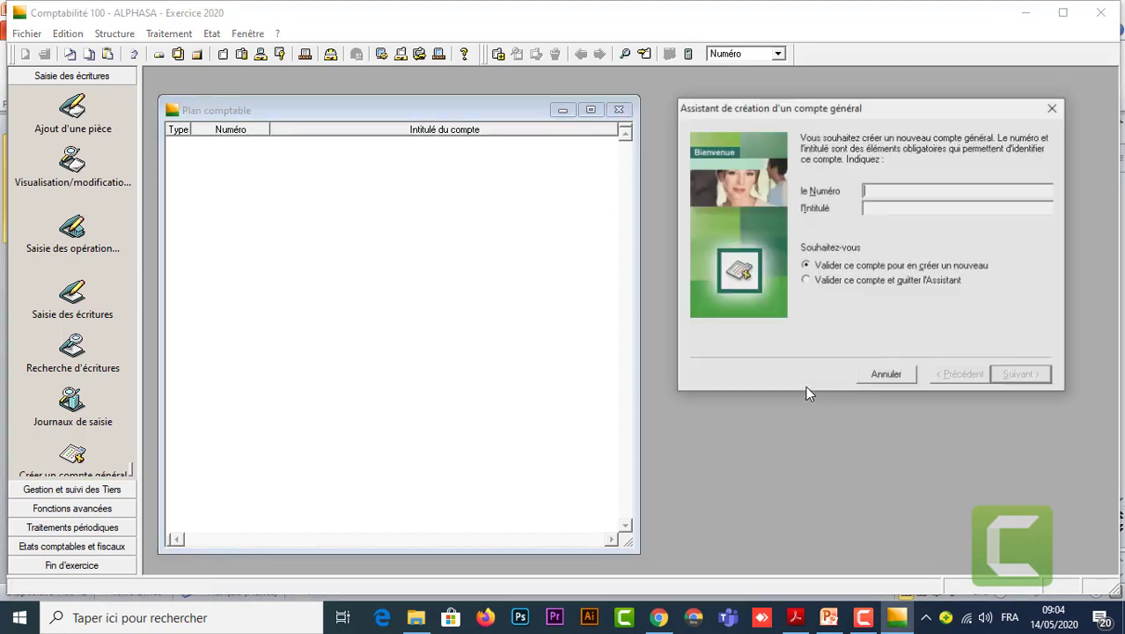
click(1054, 108)
right_click(414, 241)
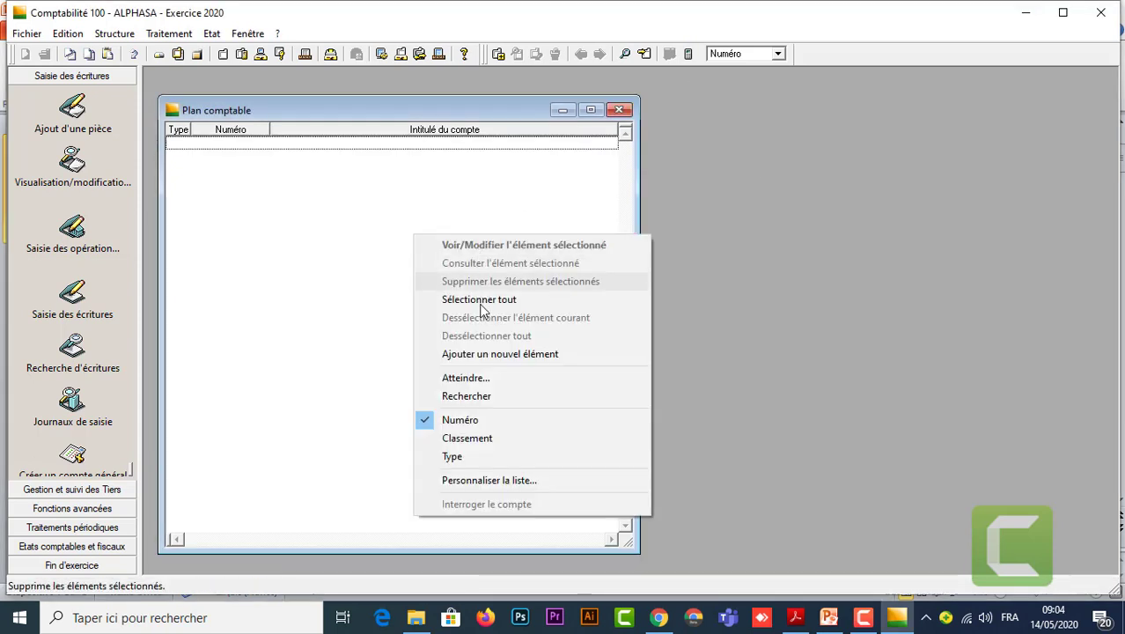
click(509, 357)
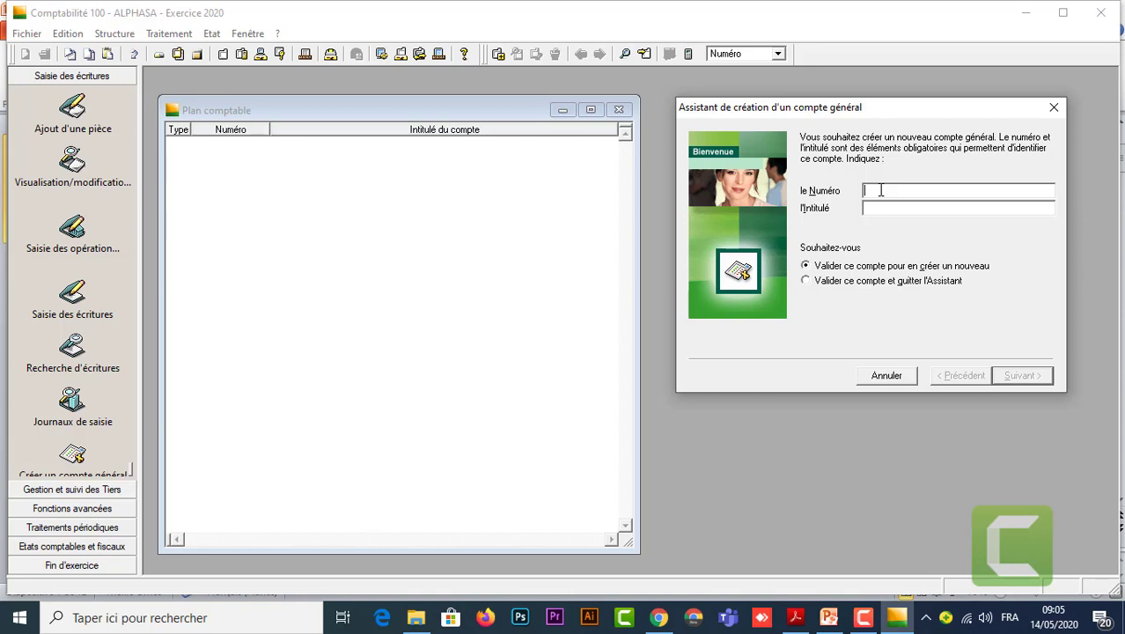
Enter accounts 1111 Capital social, 3421 Client and 4411 Fournisseur, validating each in the wizard.
text(1111)
key(Tab)
text(Capital social)
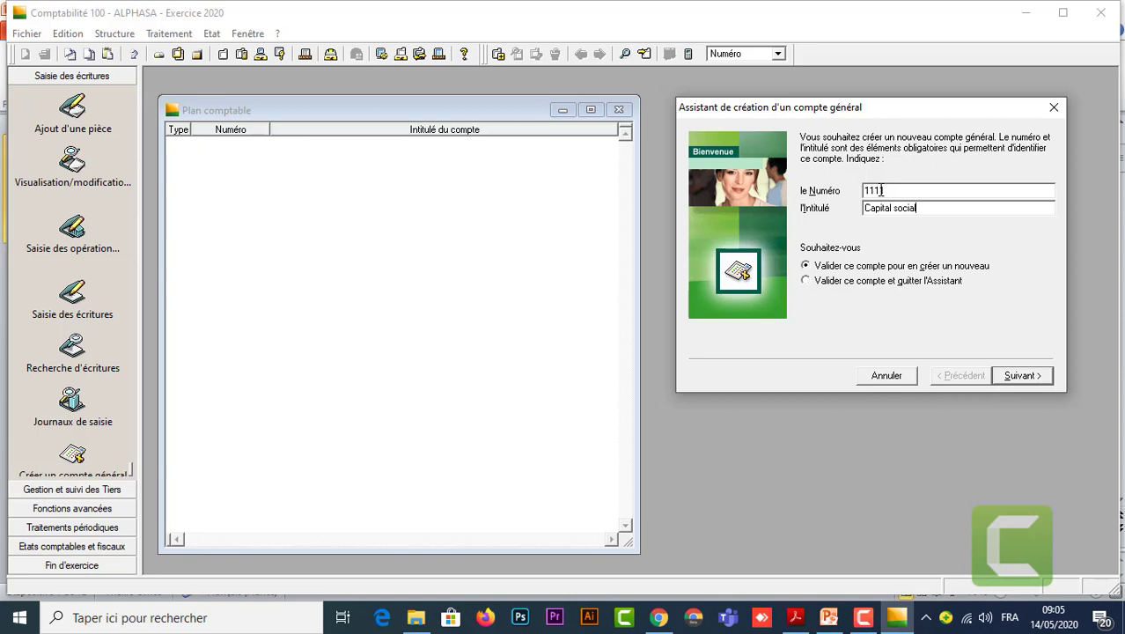
click(1022, 376)
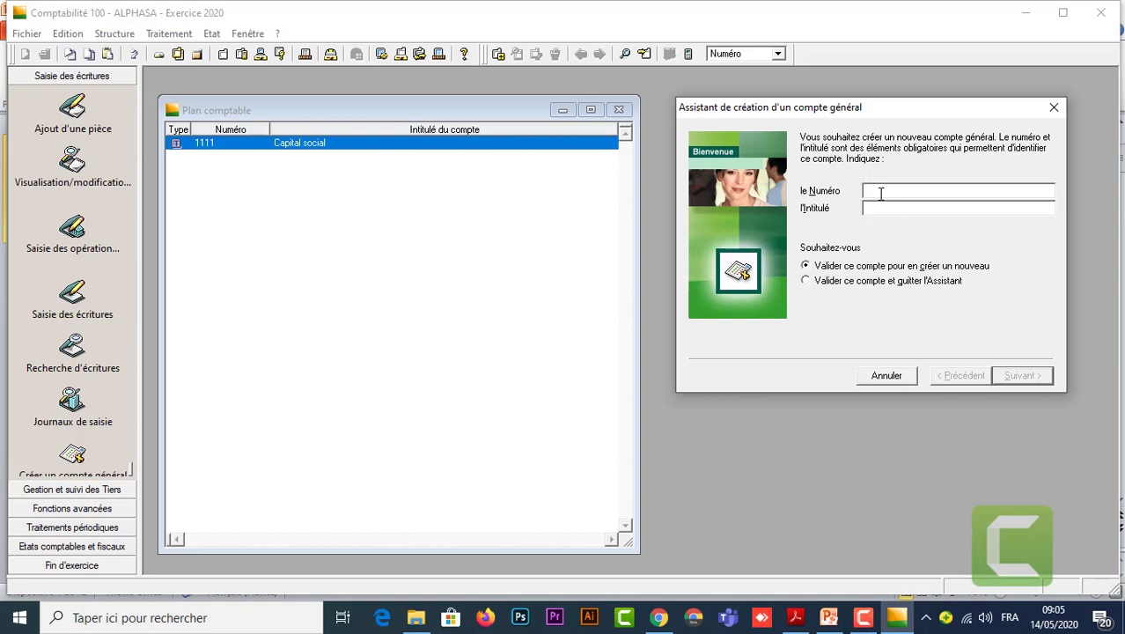
text(342)
text(c)
key(BackSpace)
text(Client)
key(Return)
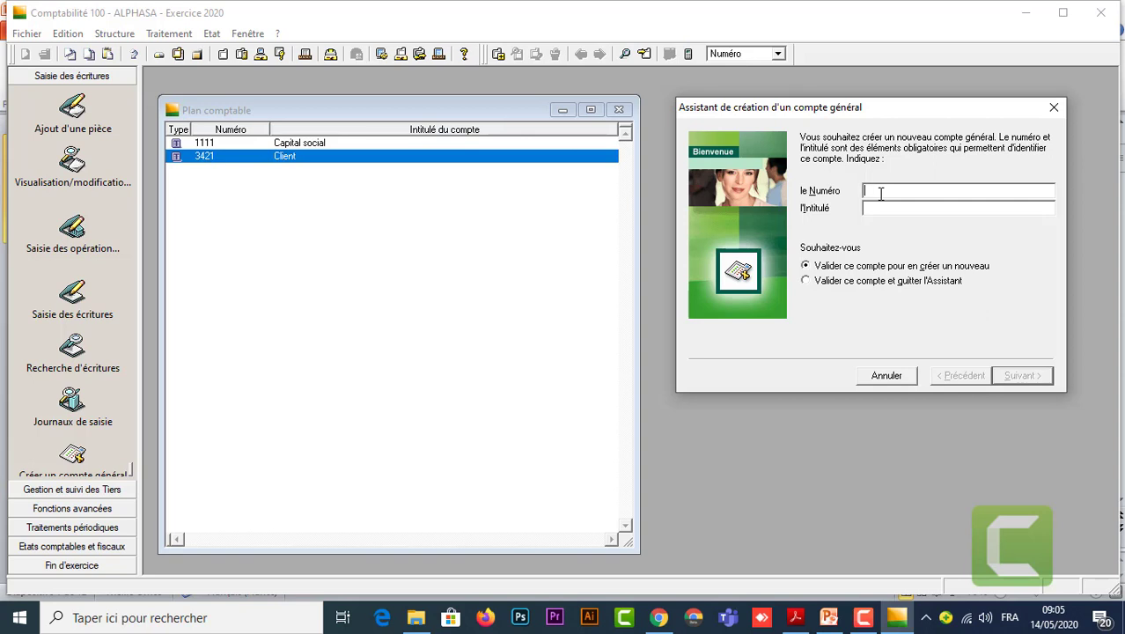
text(4411)
key(Tab)
text(Fournisseur)
key(Return)
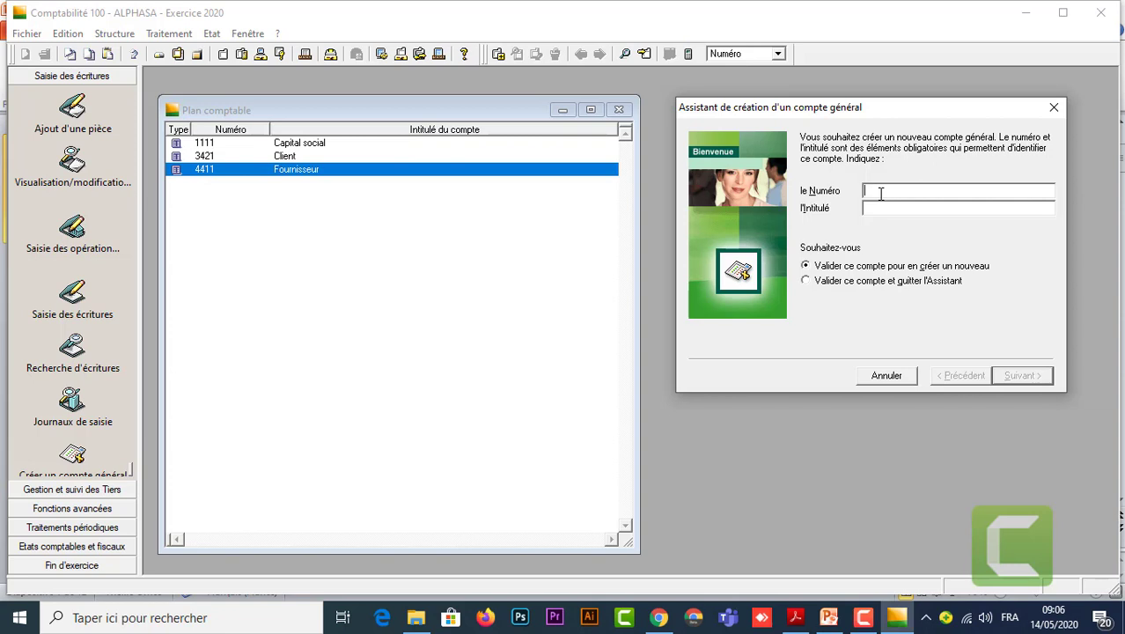
Add general account 5161 titled Caisse.
text(5161)
key(Tab)
text(Caisse)
key(Return)
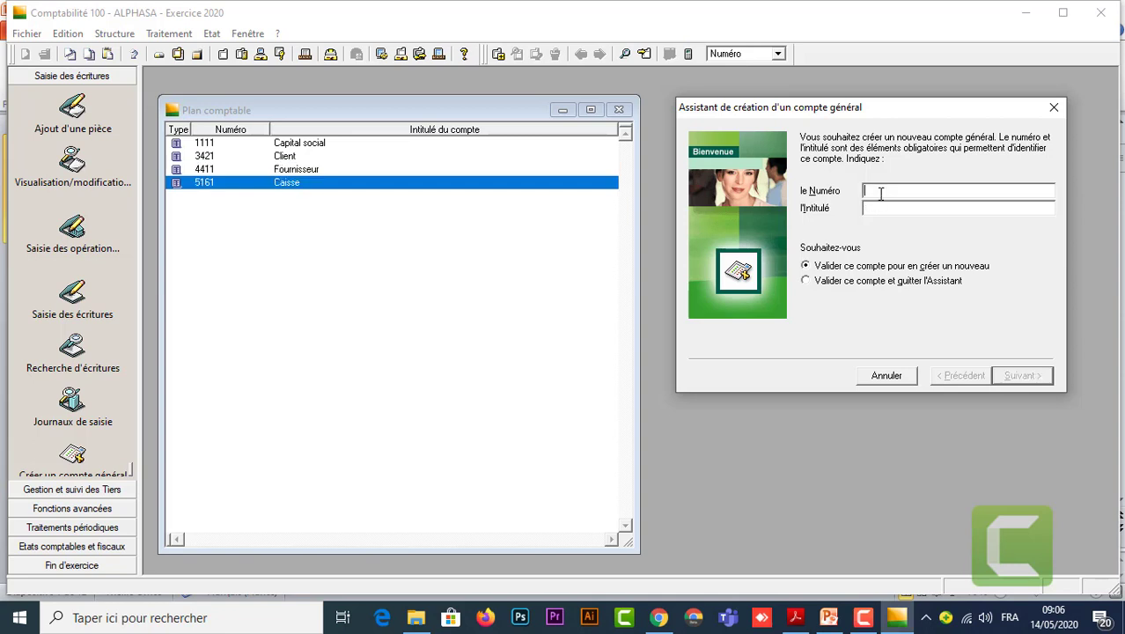
Add account 5141BMCE titled Banque BMCE and close the creation wizard.
text(5141)
text(BMCE)
key(Tab)
text(Banque)
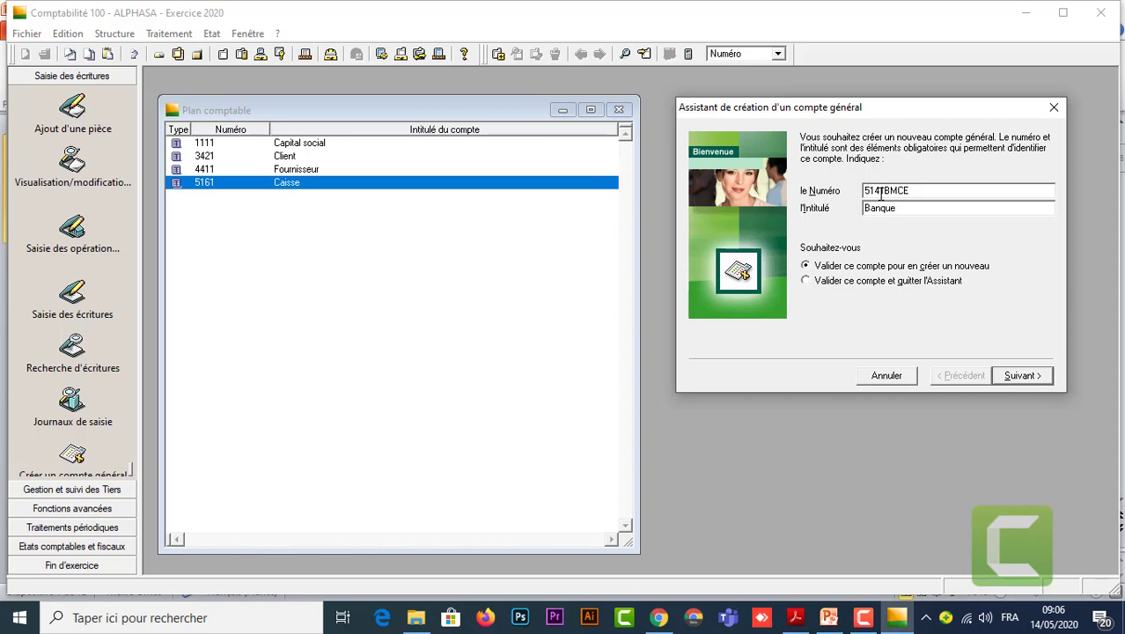
text(M)
key(BackSpace)
text(BMCE)
click(1019, 381)
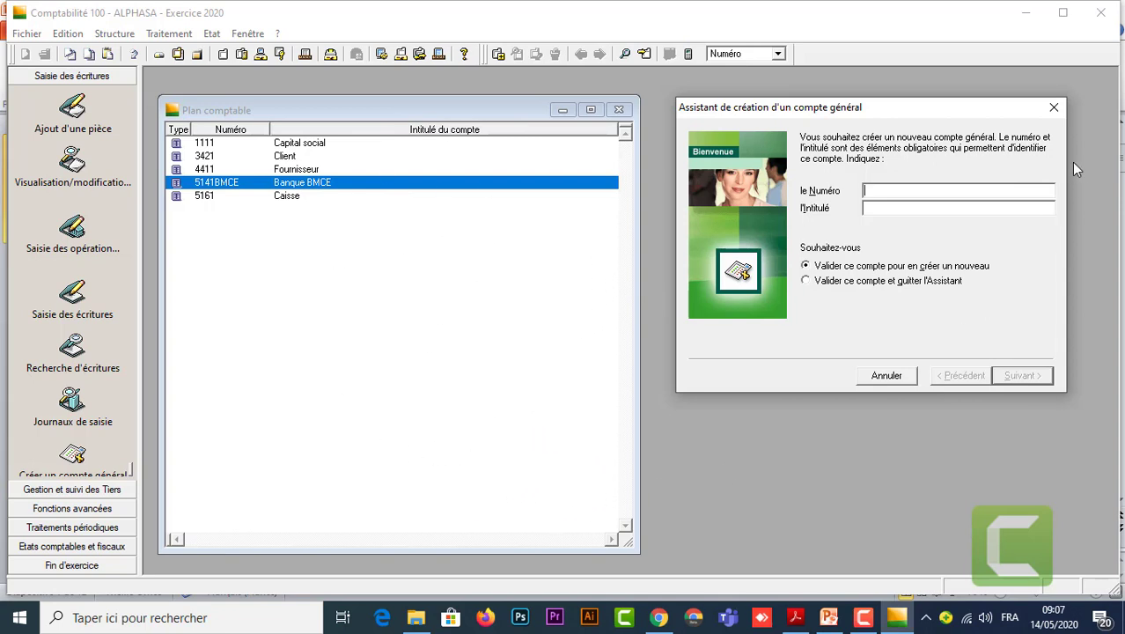
click(1053, 107)
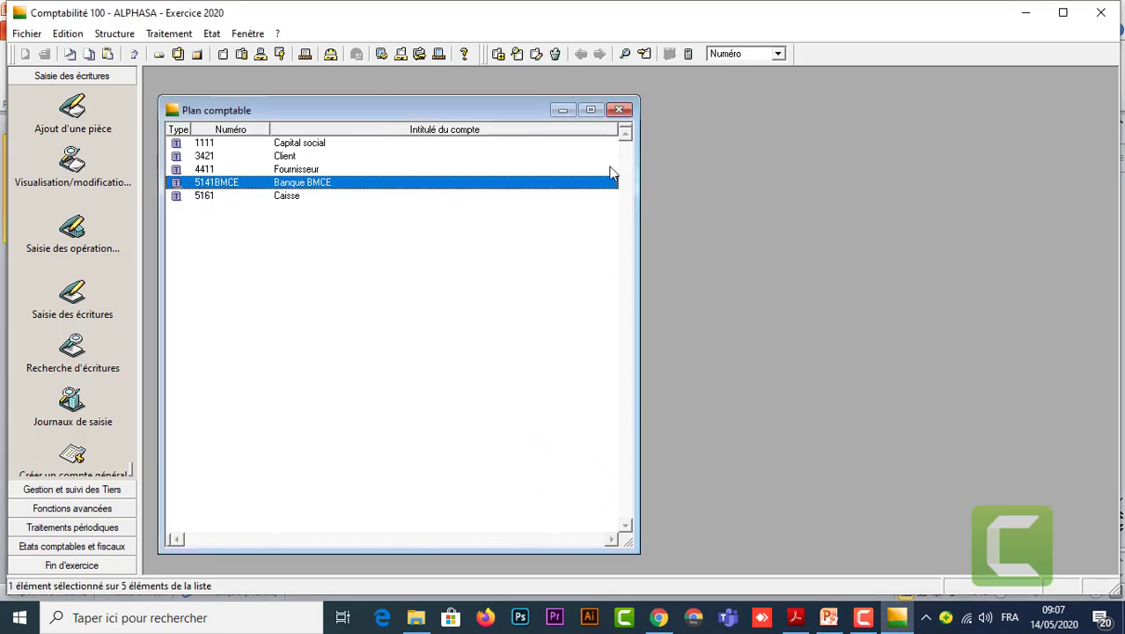
Close the chart of accounts and start a new entry in the Codes journaux list.
click(622, 111)
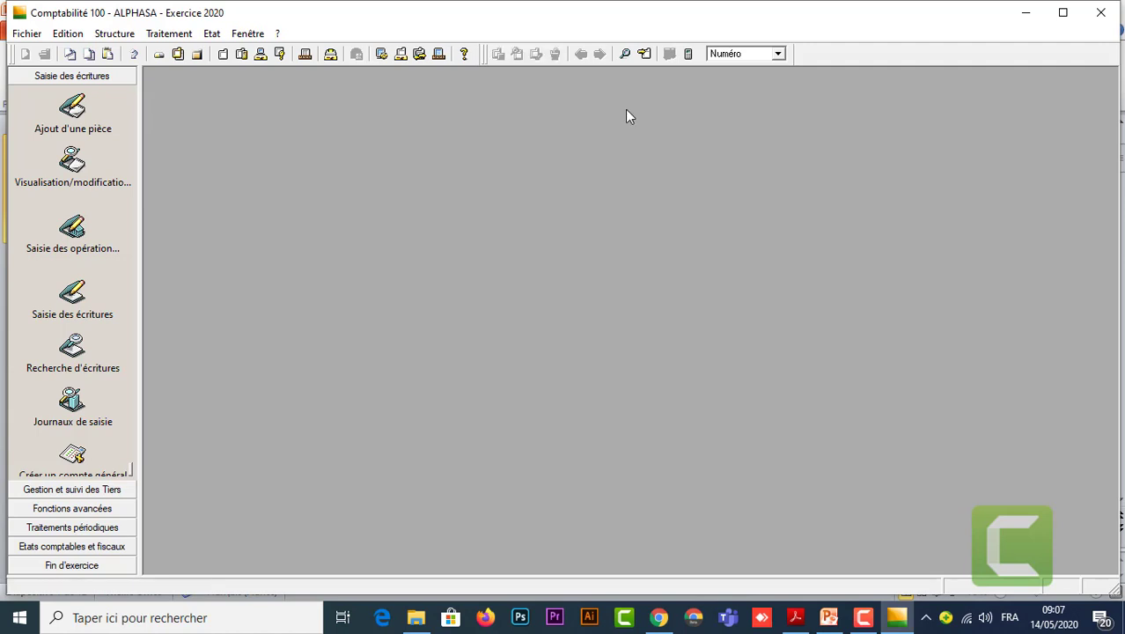
click(121, 35)
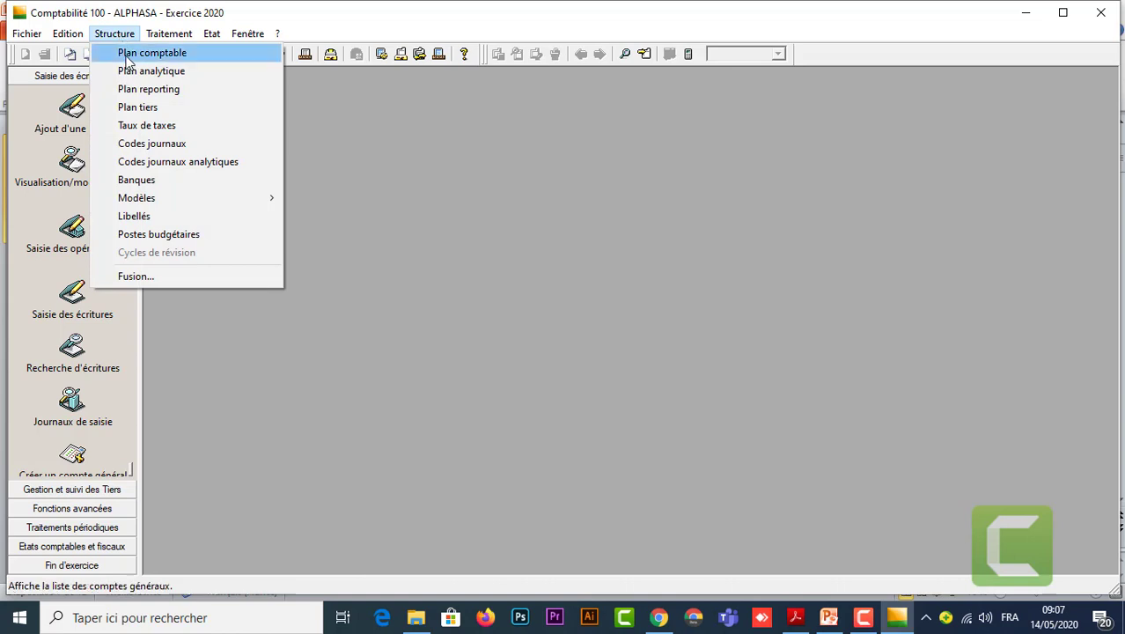
click(171, 145)
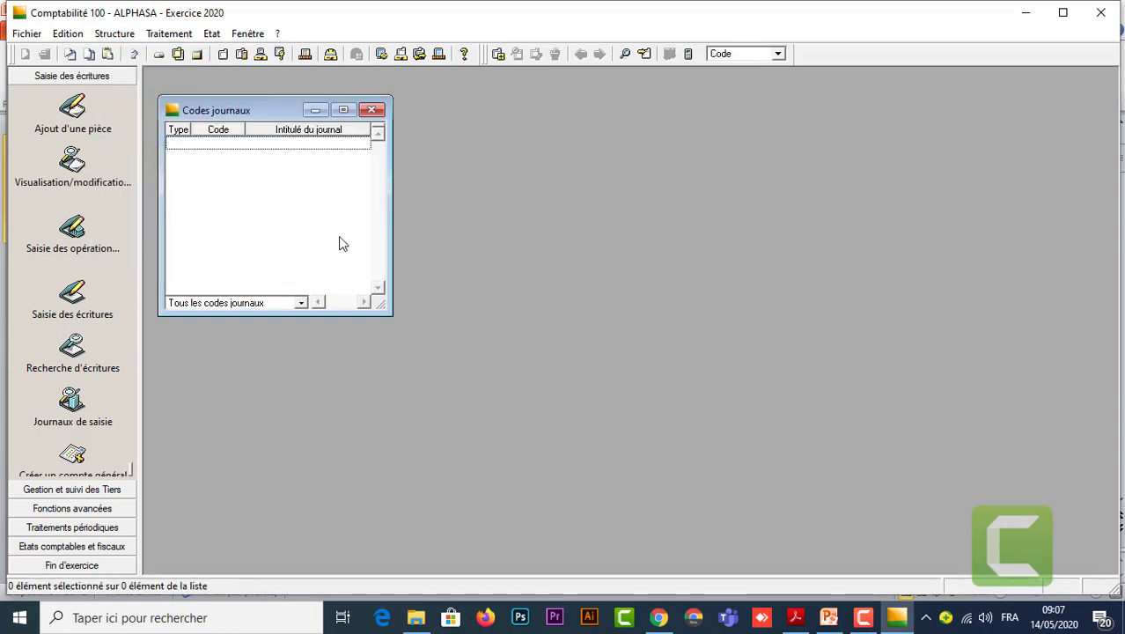
click(498, 55)
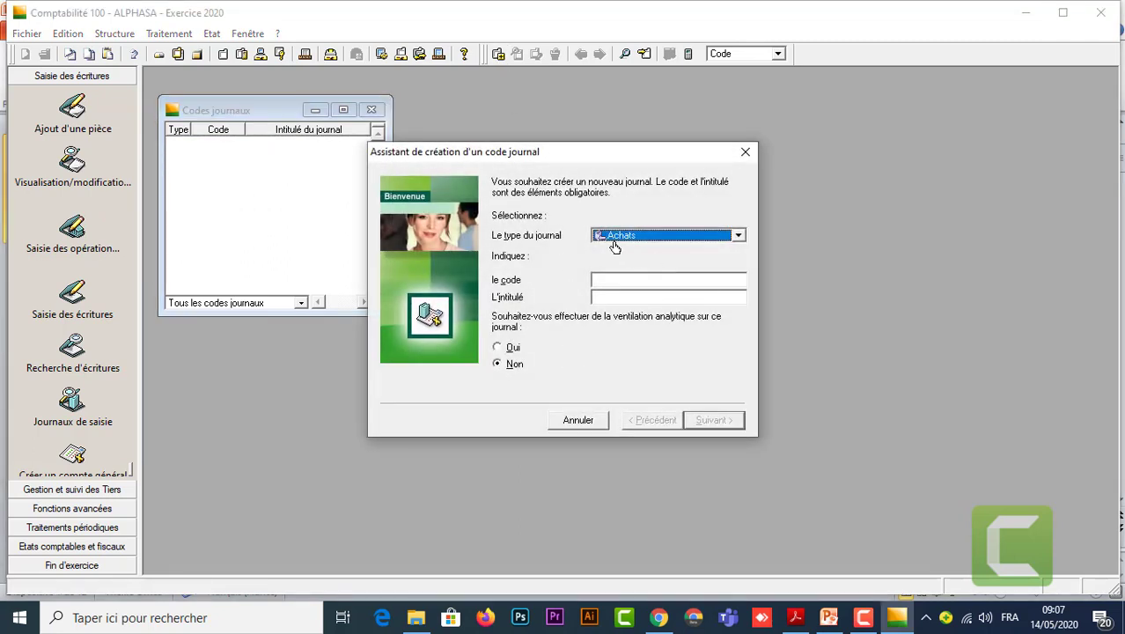
Create Achats-type journal ACH titled Achats with continuous numbering per journal.
click(675, 282)
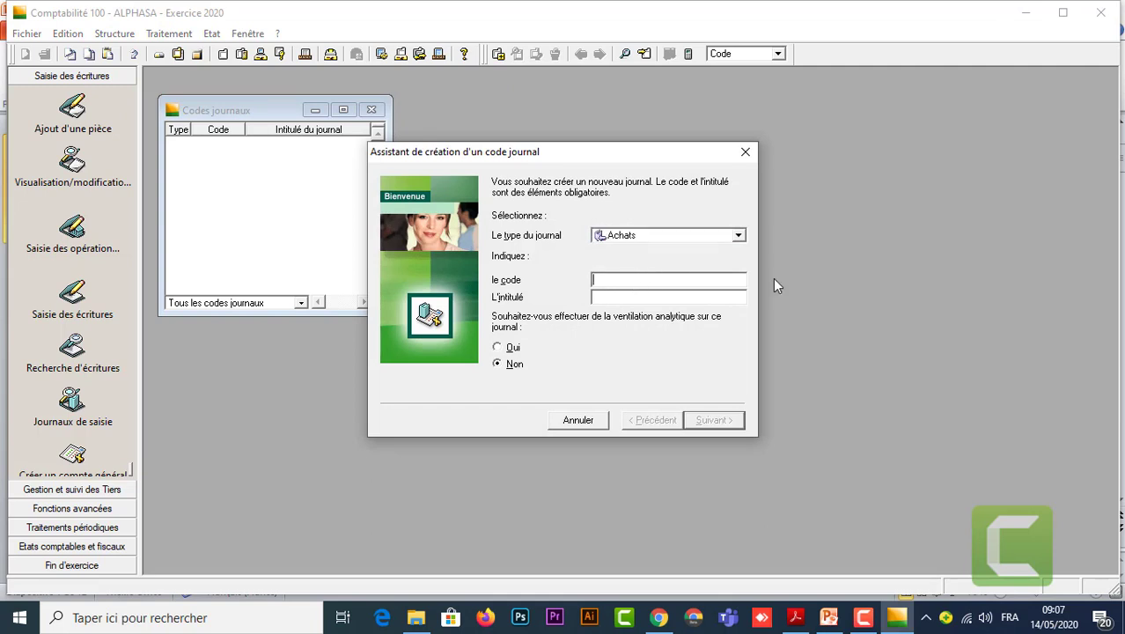
text(ACH)
key(Tab)
text(Achats)
click(720, 420)
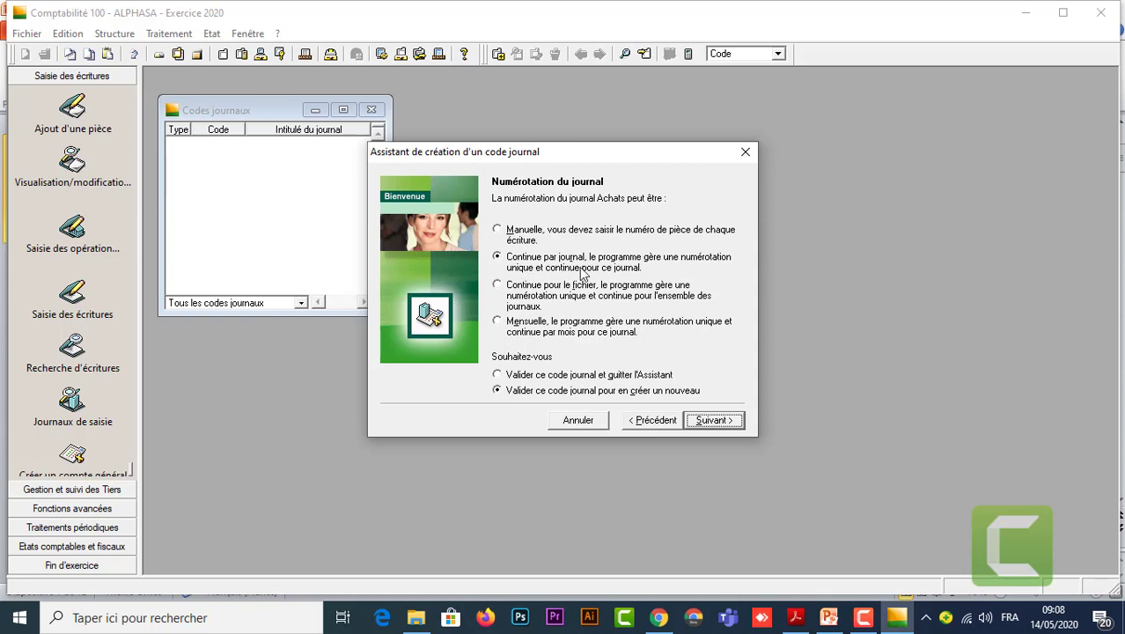
click(717, 422)
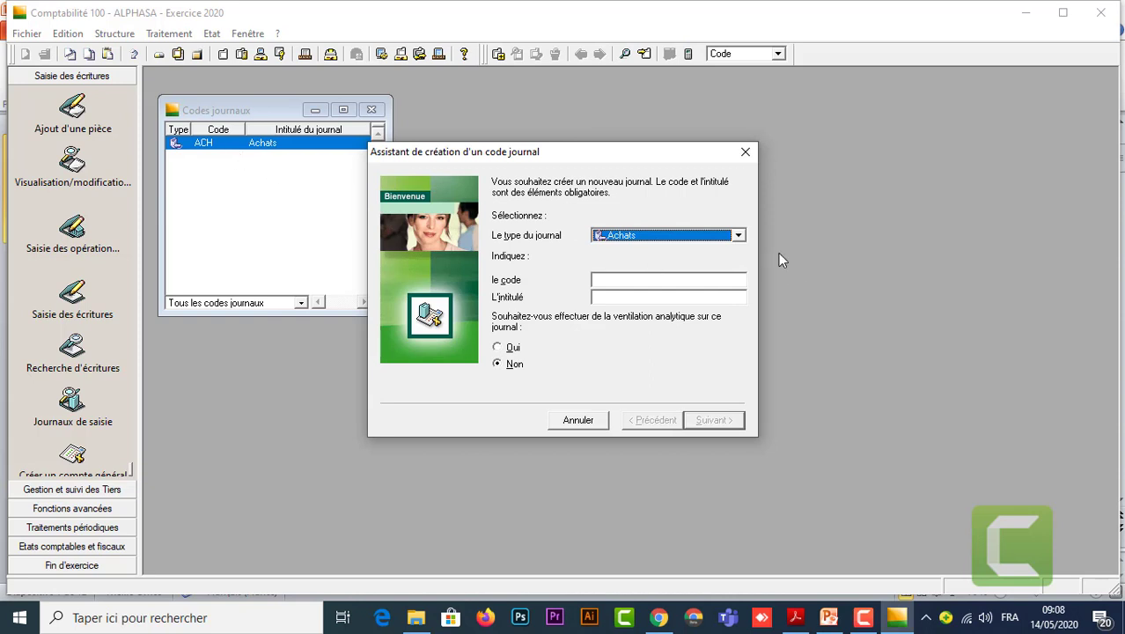
Set journal type Ventes, code VEN and title Ventes, then validate the wizard.
click(739, 236)
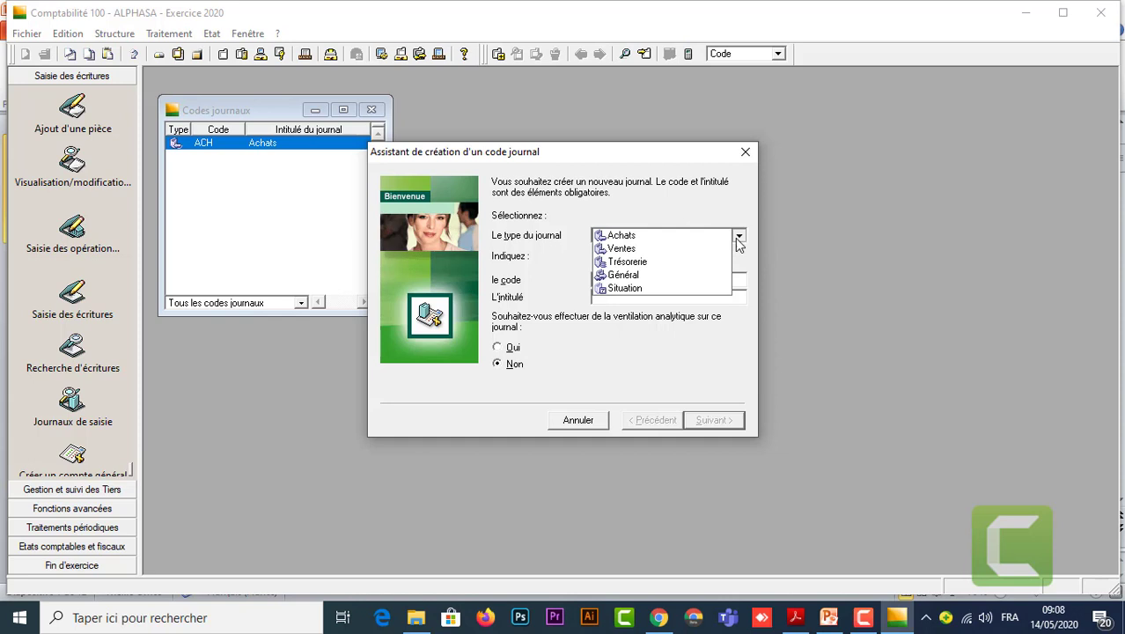
click(662, 250)
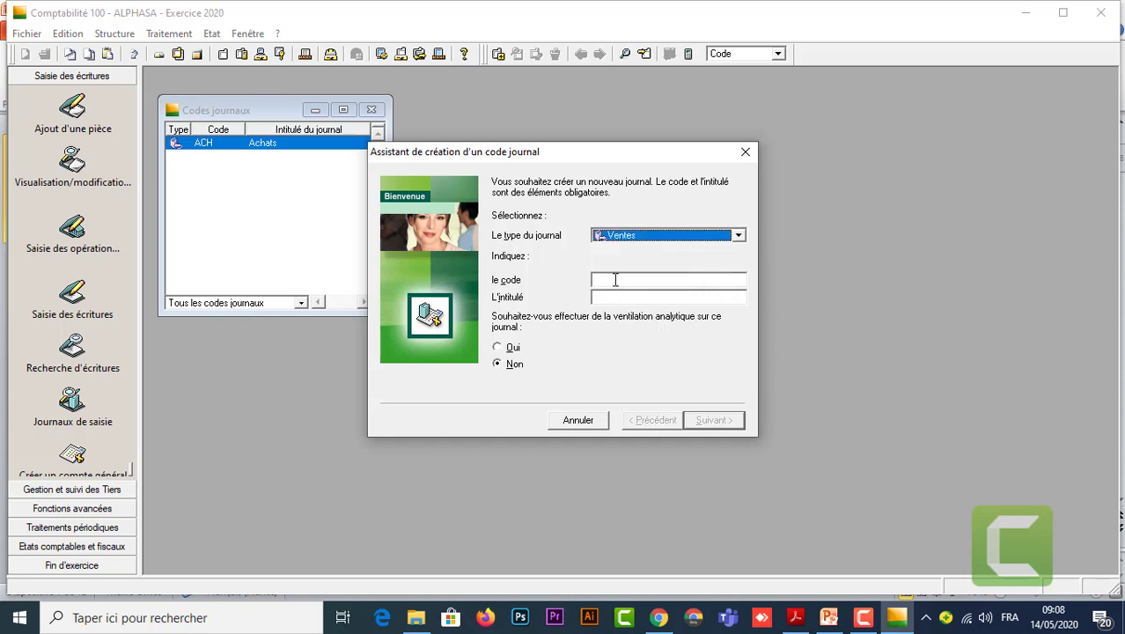
click(695, 284)
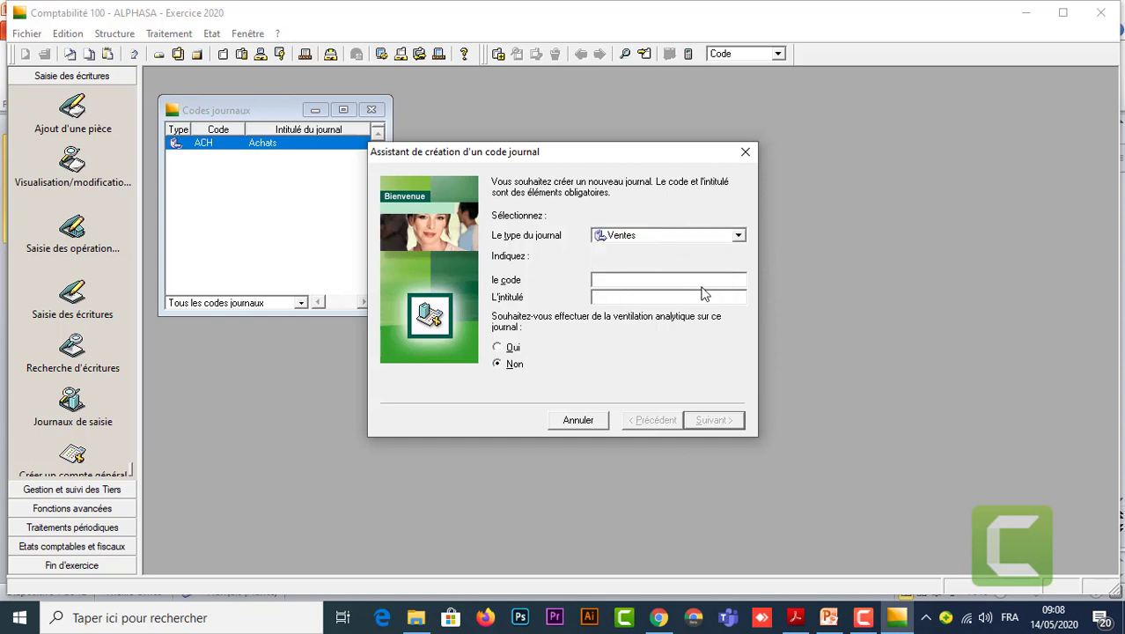
text(VEN)
text(Vente)
text(s)
click(715, 420)
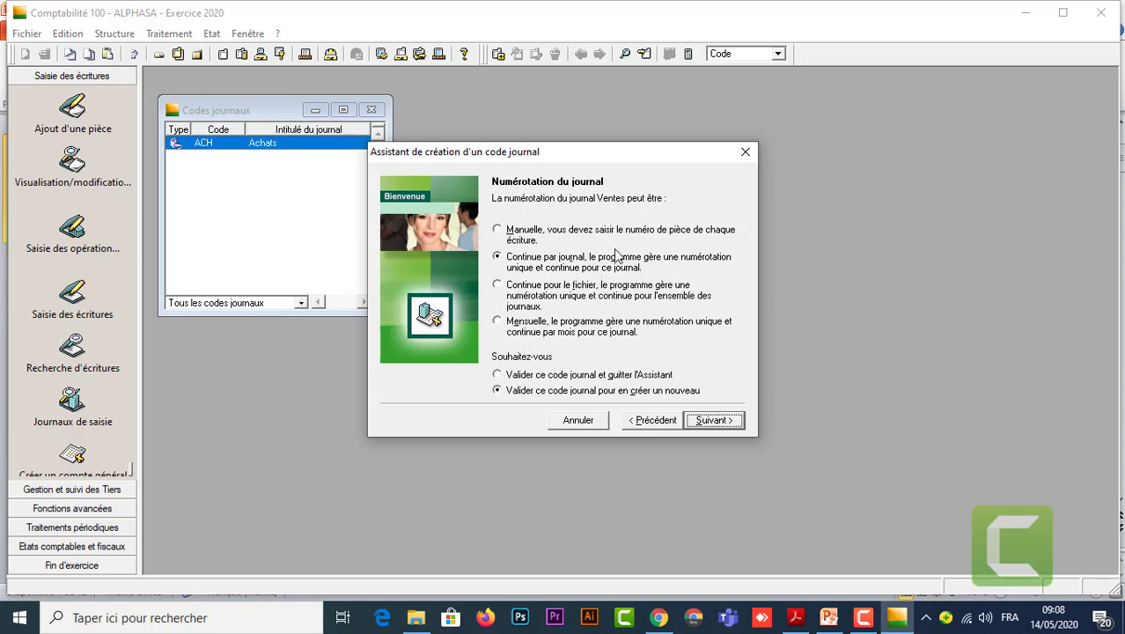
click(713, 419)
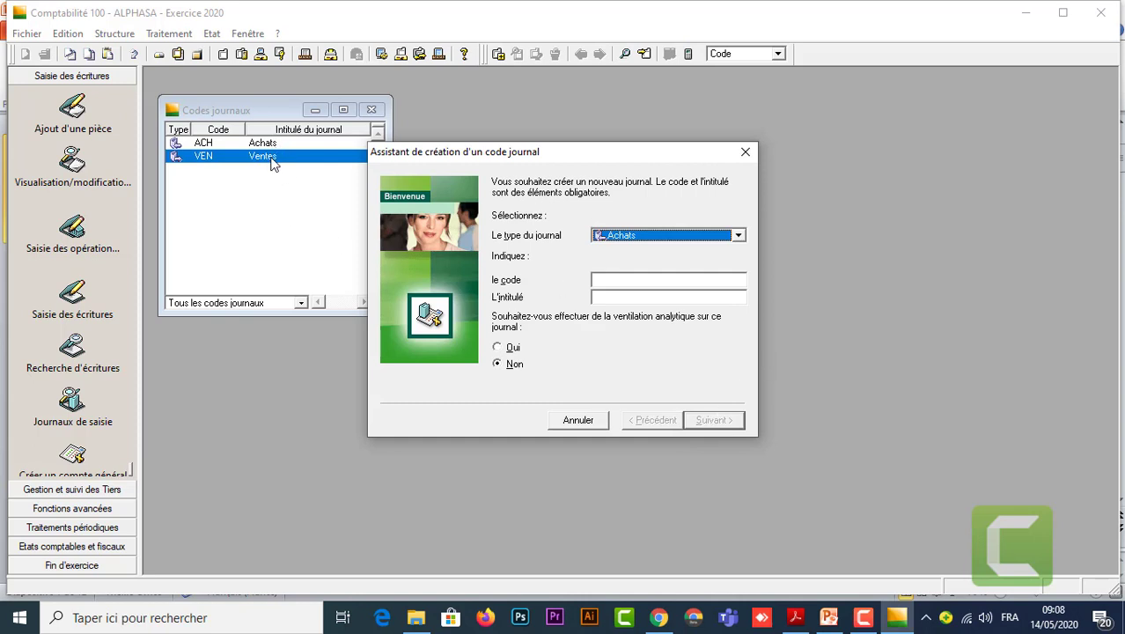
Set up a Trésorerie journal with code BMCE and title Banque BMCE.
click(738, 236)
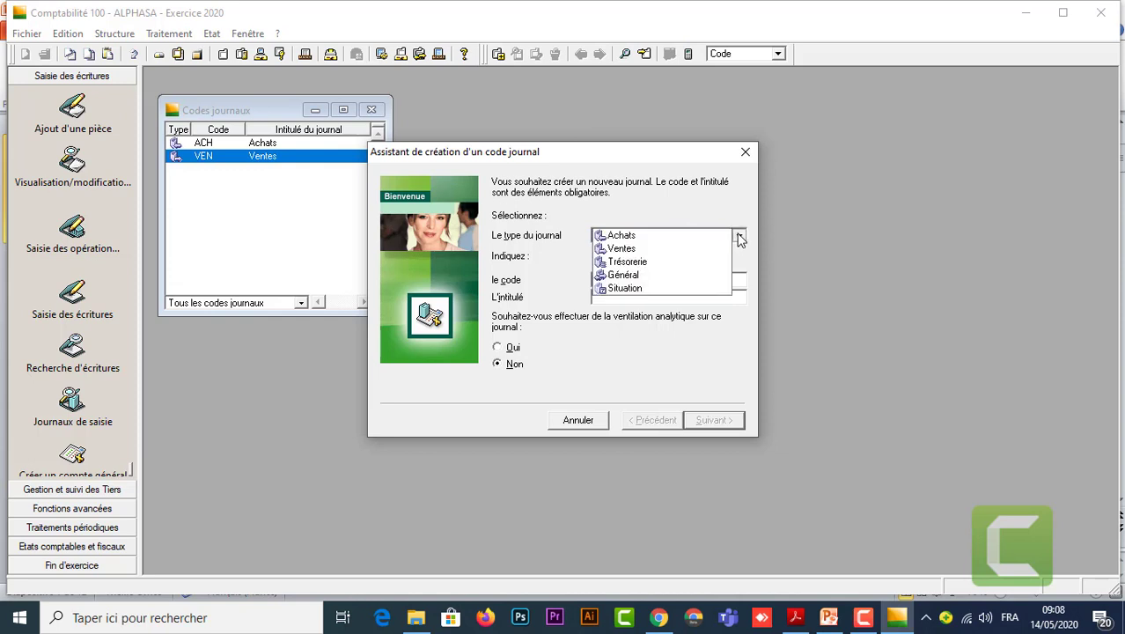
click(662, 264)
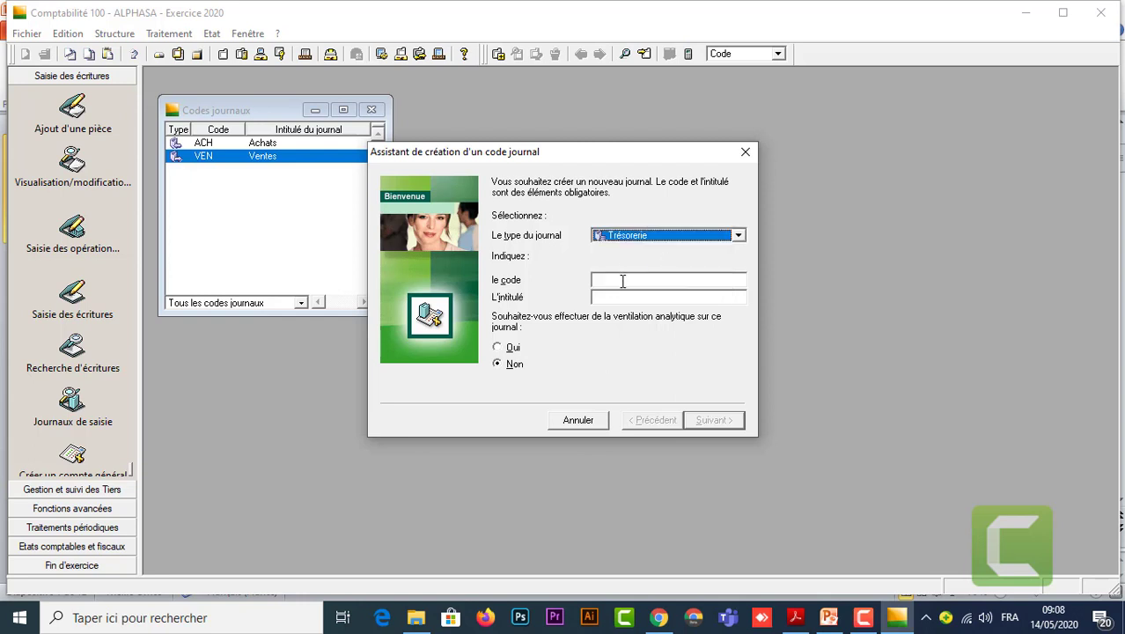
click(622, 280)
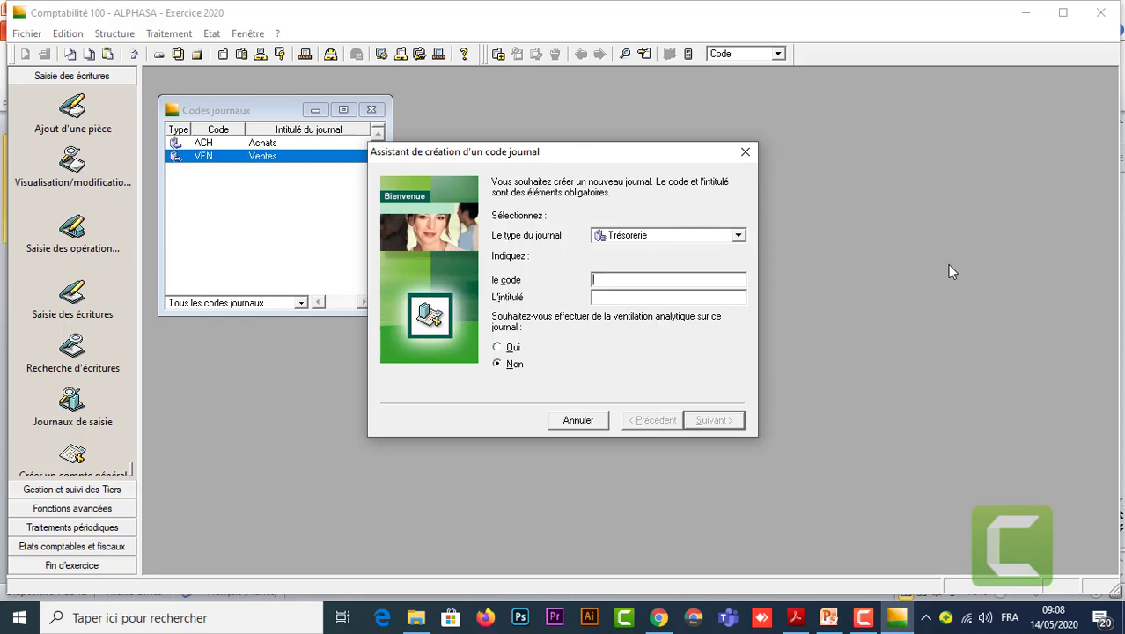
text(B)
text(MCE)
text(B)
text(anque)
text( BM)
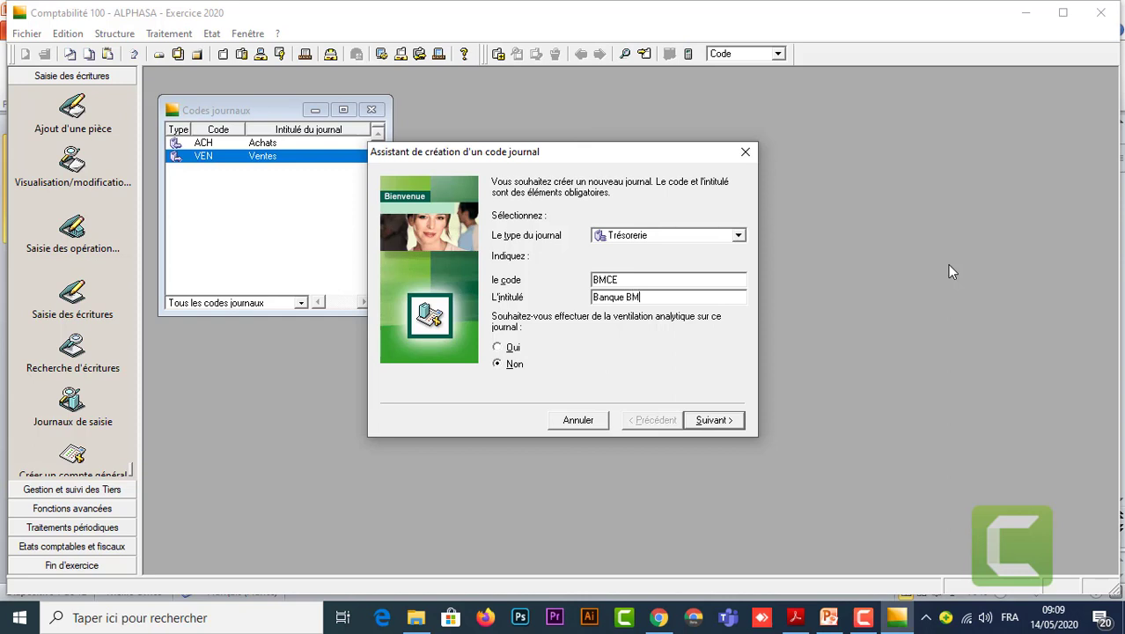
text(CE)
click(712, 420)
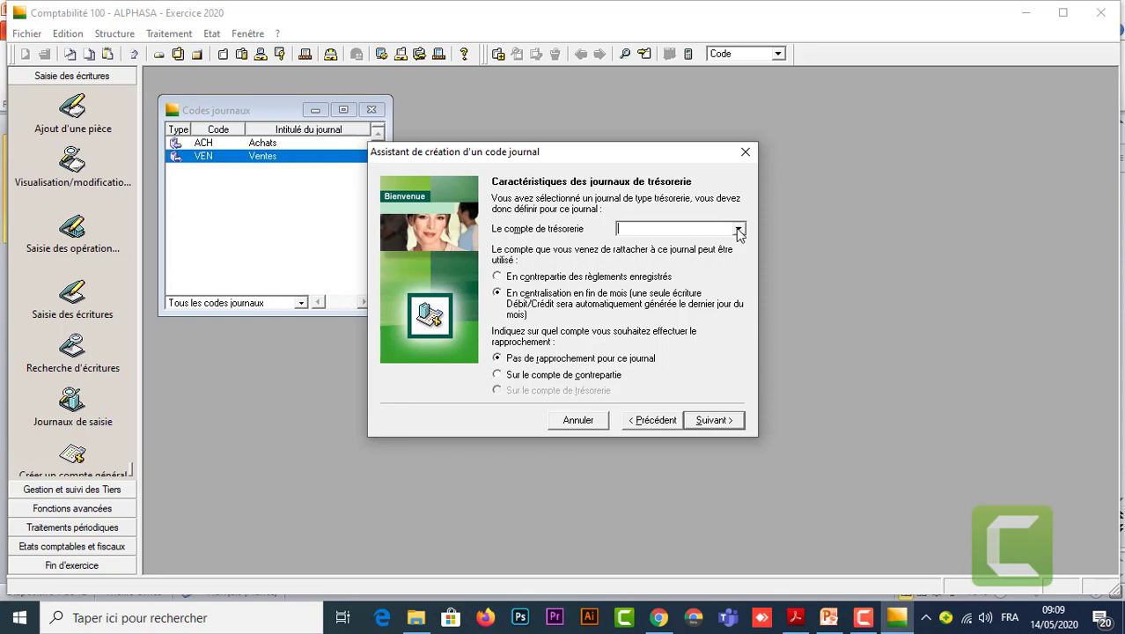
Link the journal to 5141BMCE, En contrepartie, reconciled Sur le compte de contrepartie, and save it.
click(738, 232)
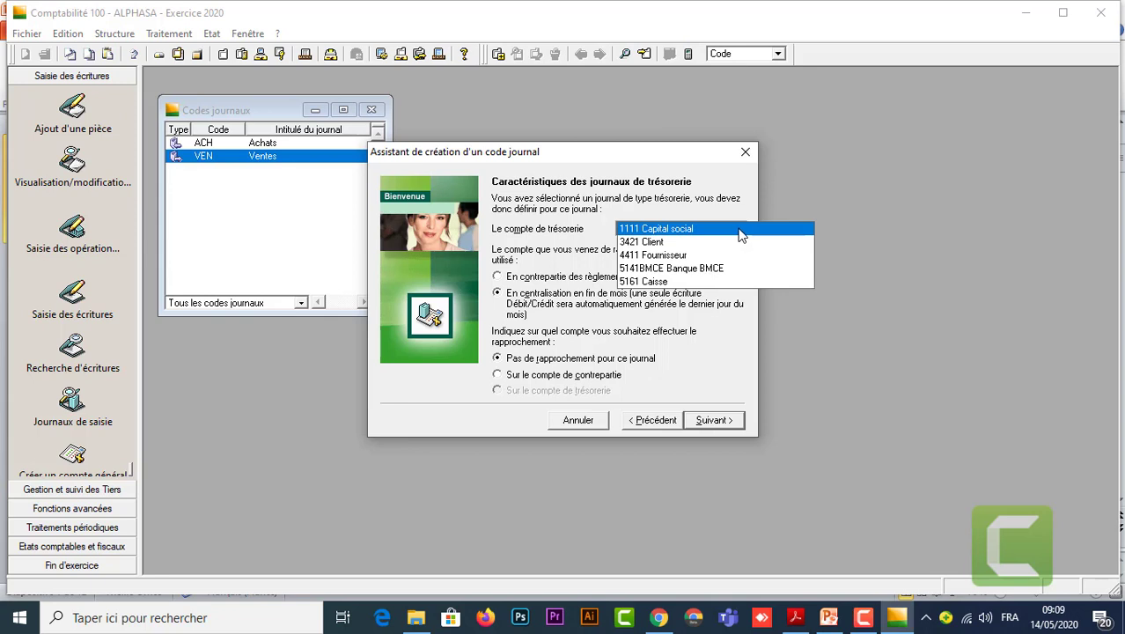
click(724, 271)
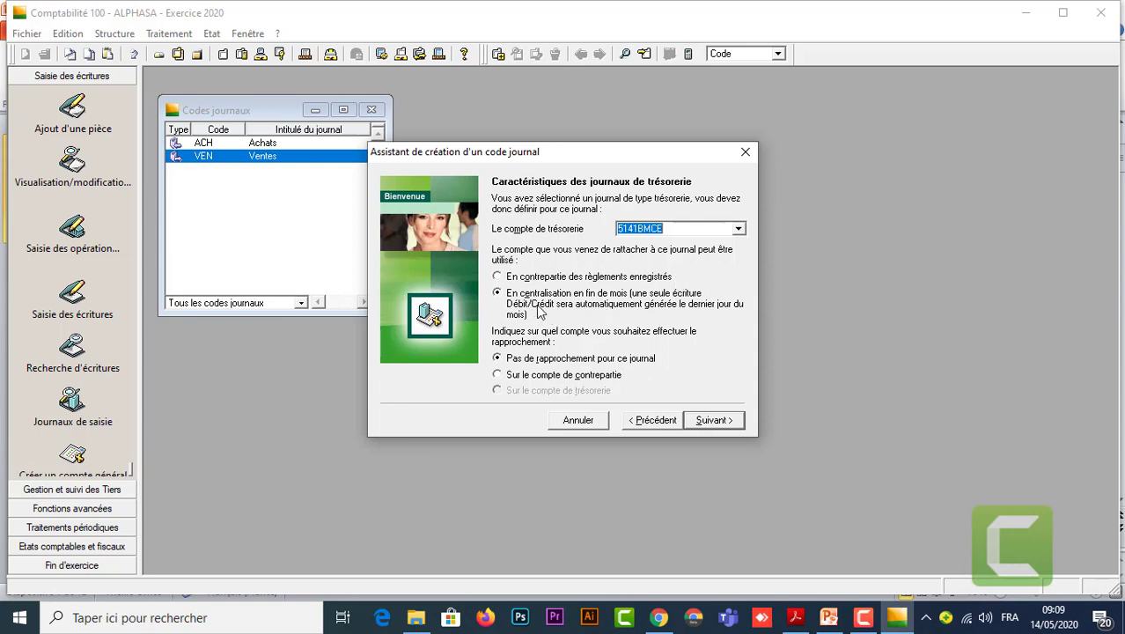
click(498, 278)
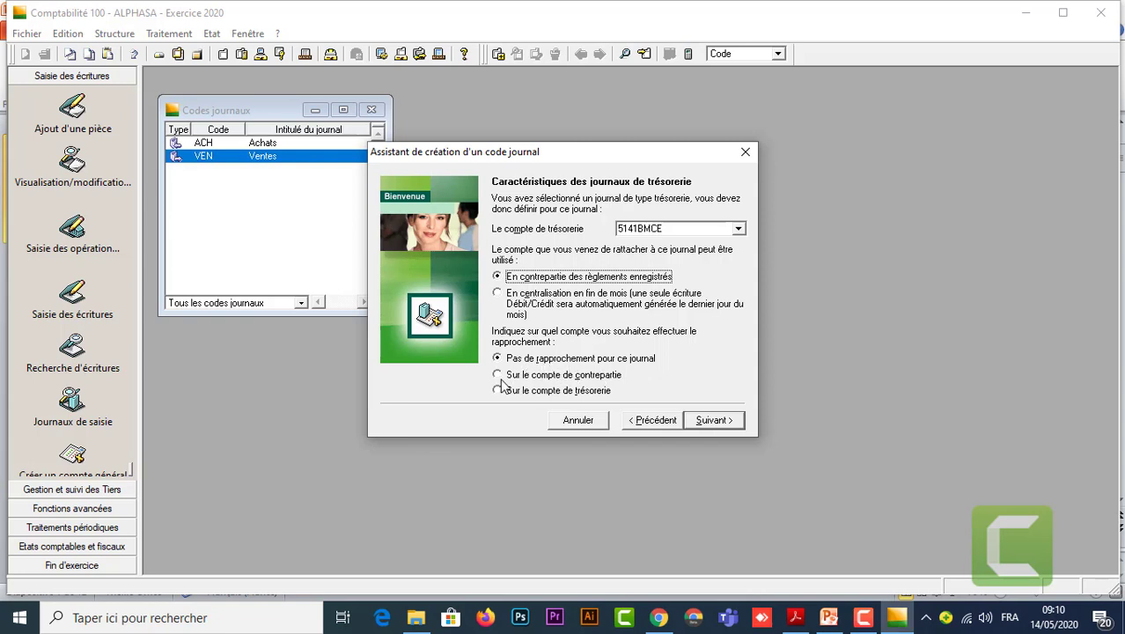
click(498, 375)
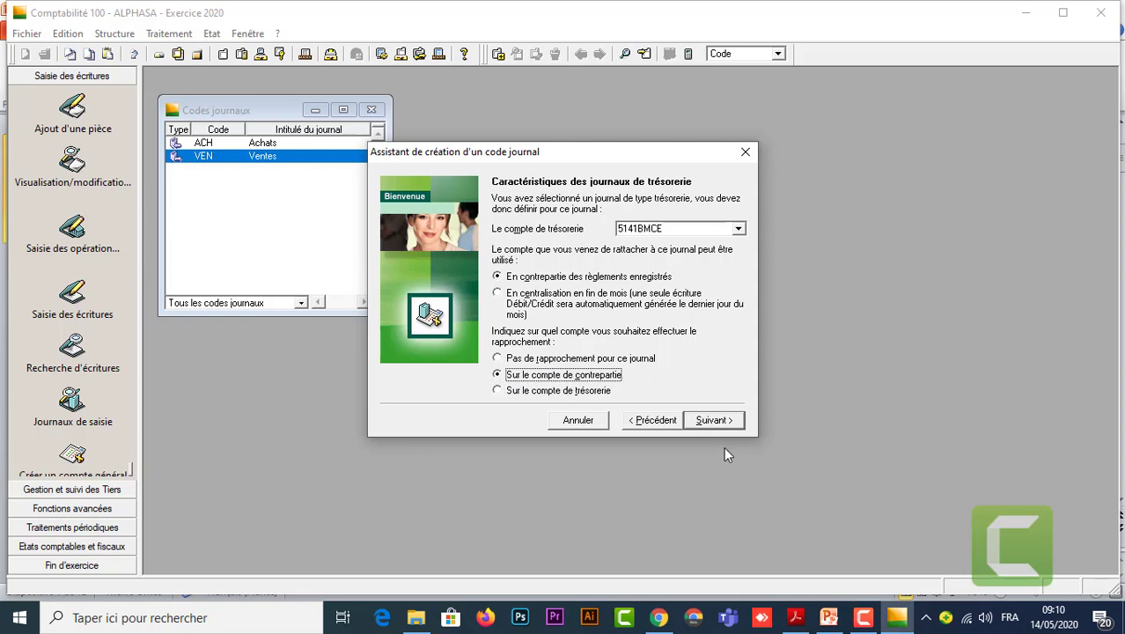
click(719, 421)
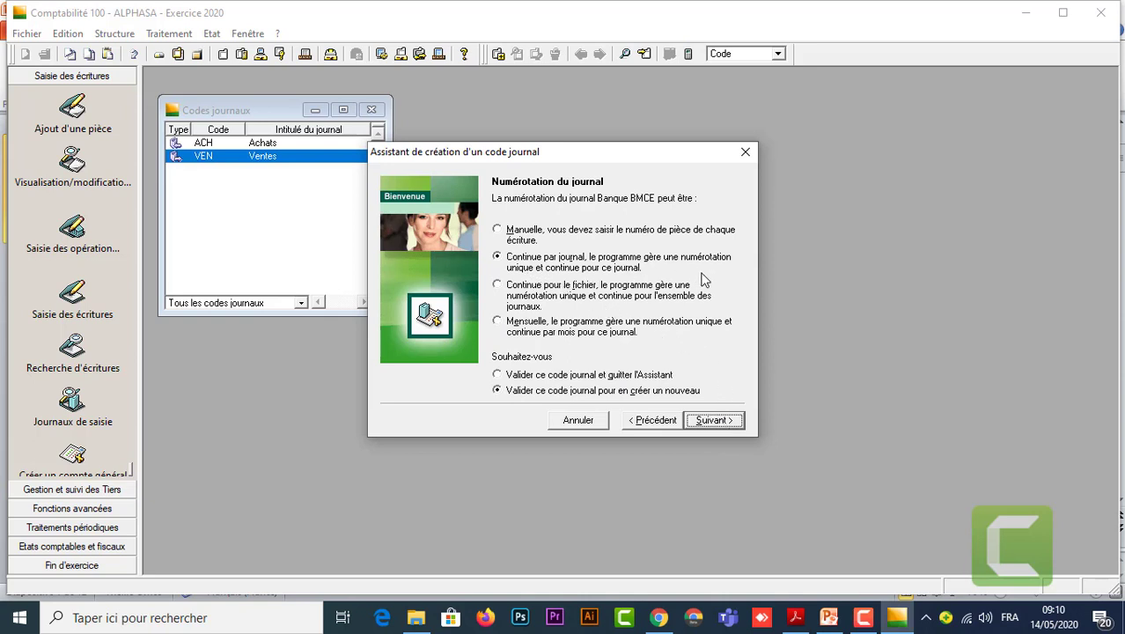
click(713, 420)
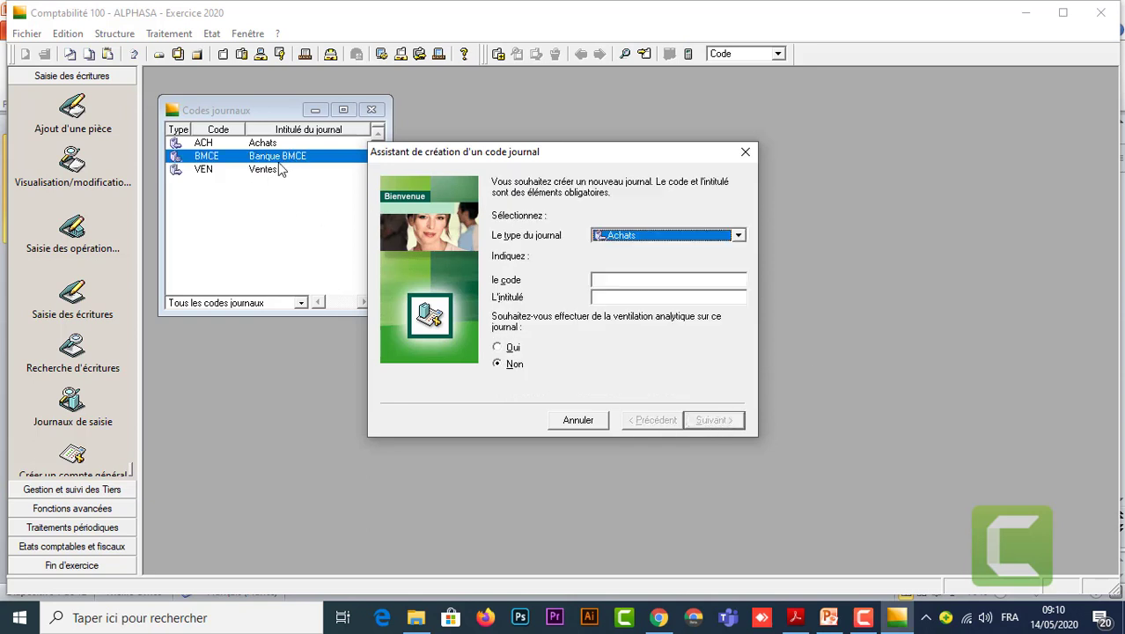
Start a Trésorerie journal with code CAIS and title Caisse.
click(738, 235)
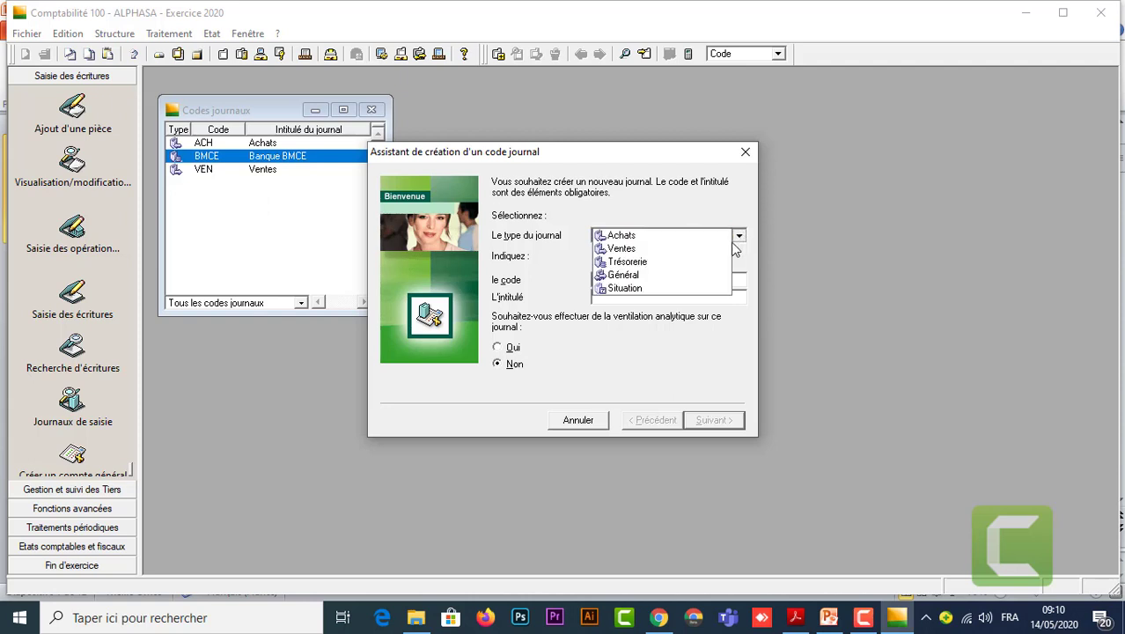
click(656, 262)
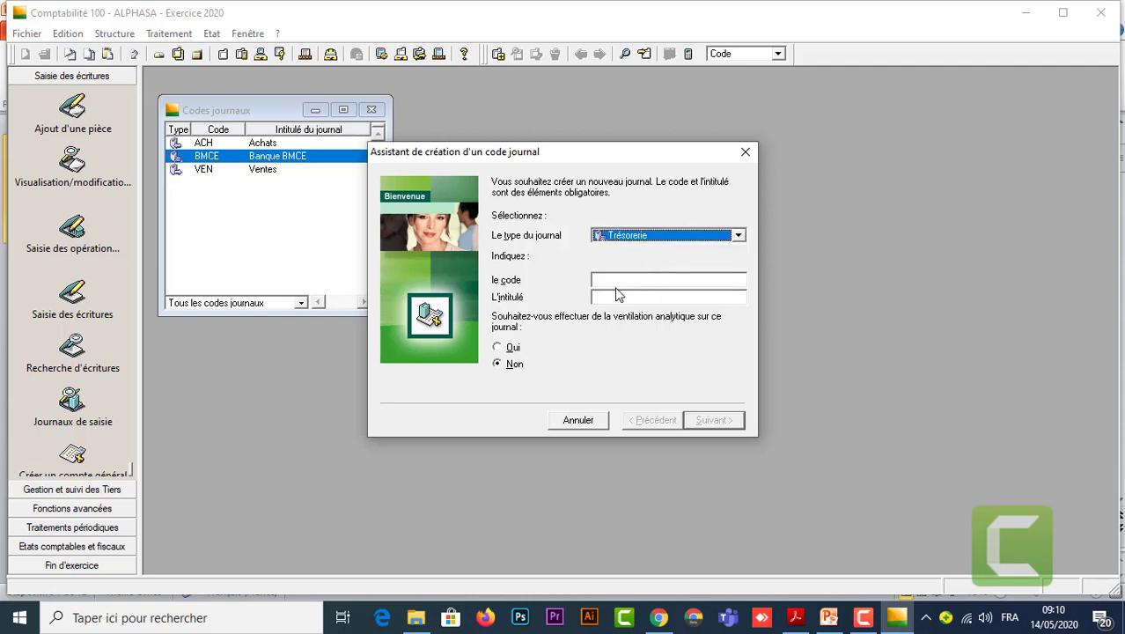
click(619, 281)
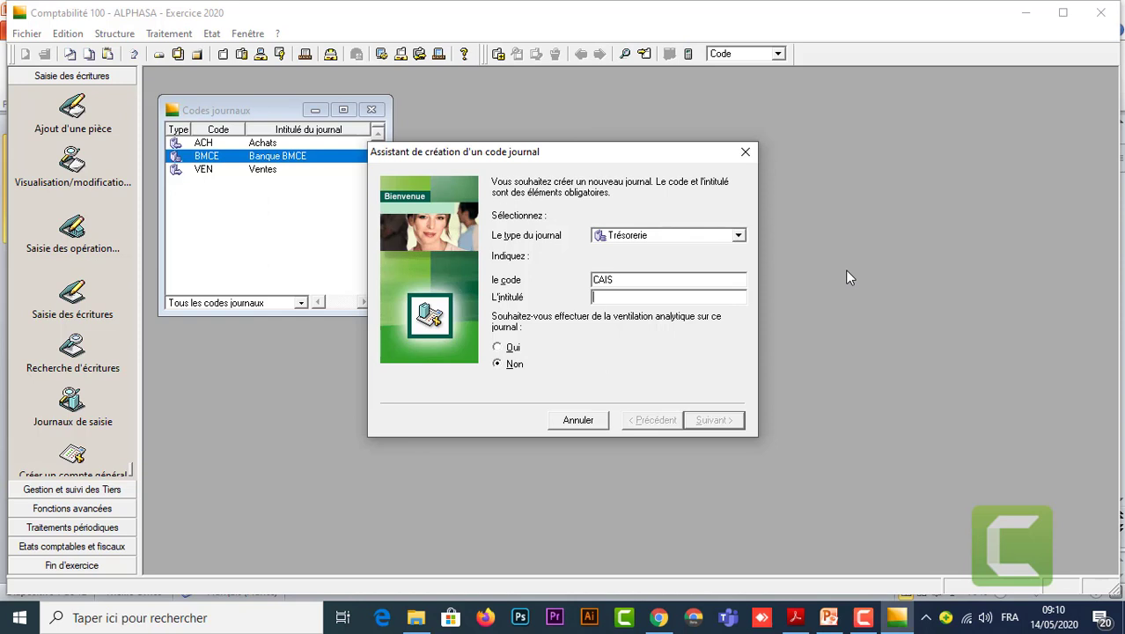
text(Caisse)
click(714, 419)
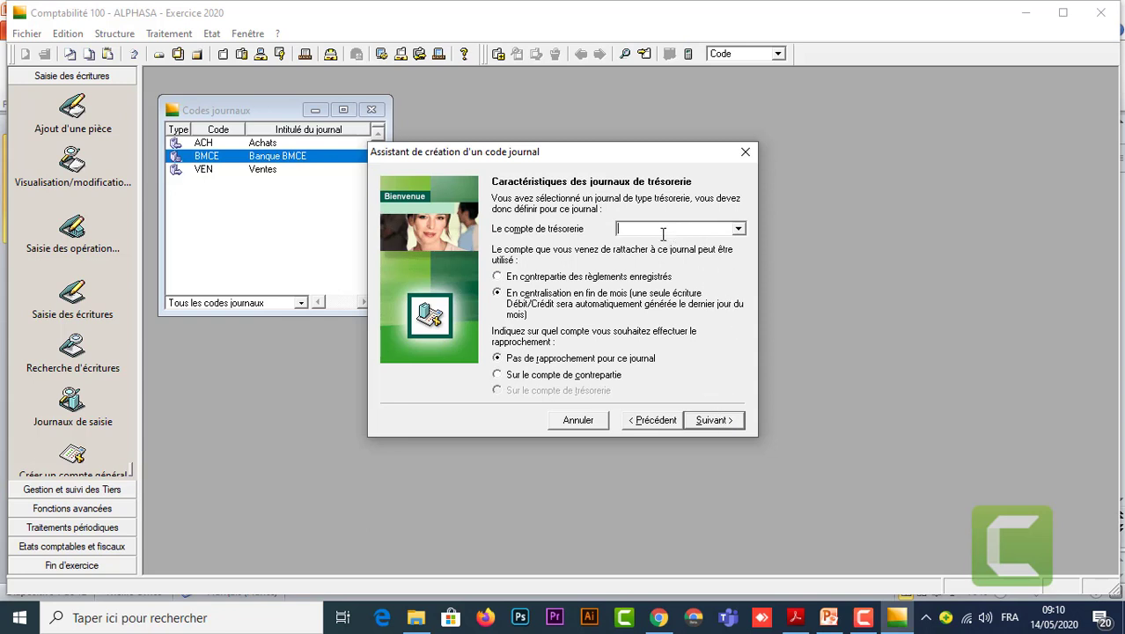
Tie the Caisse journal to account 5161 as payment counterpart and save it.
click(738, 230)
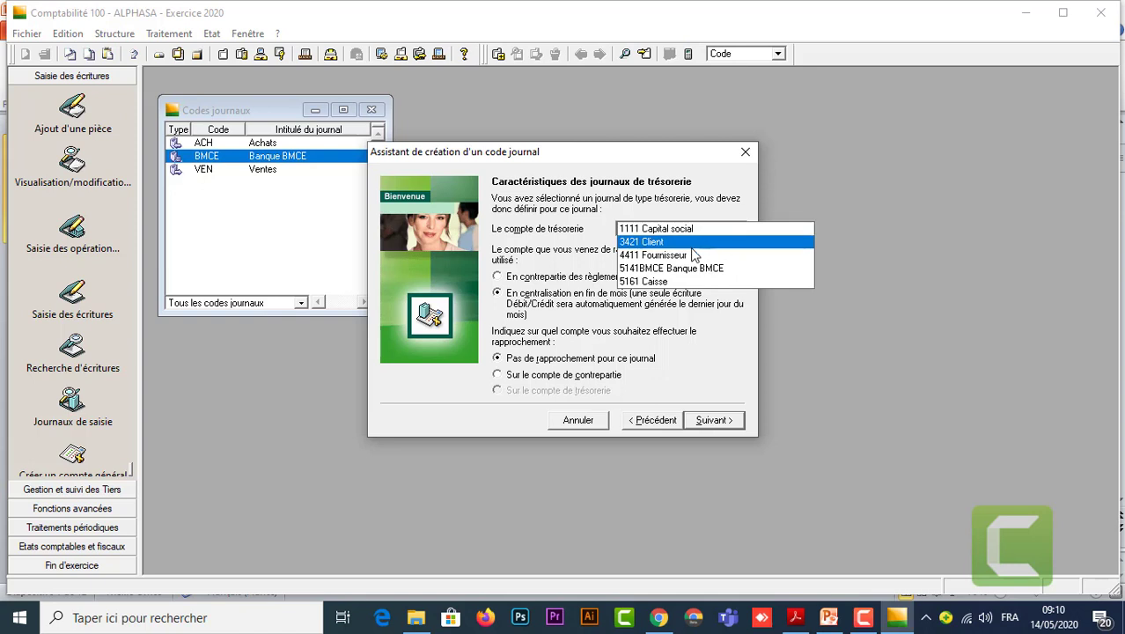
click(673, 281)
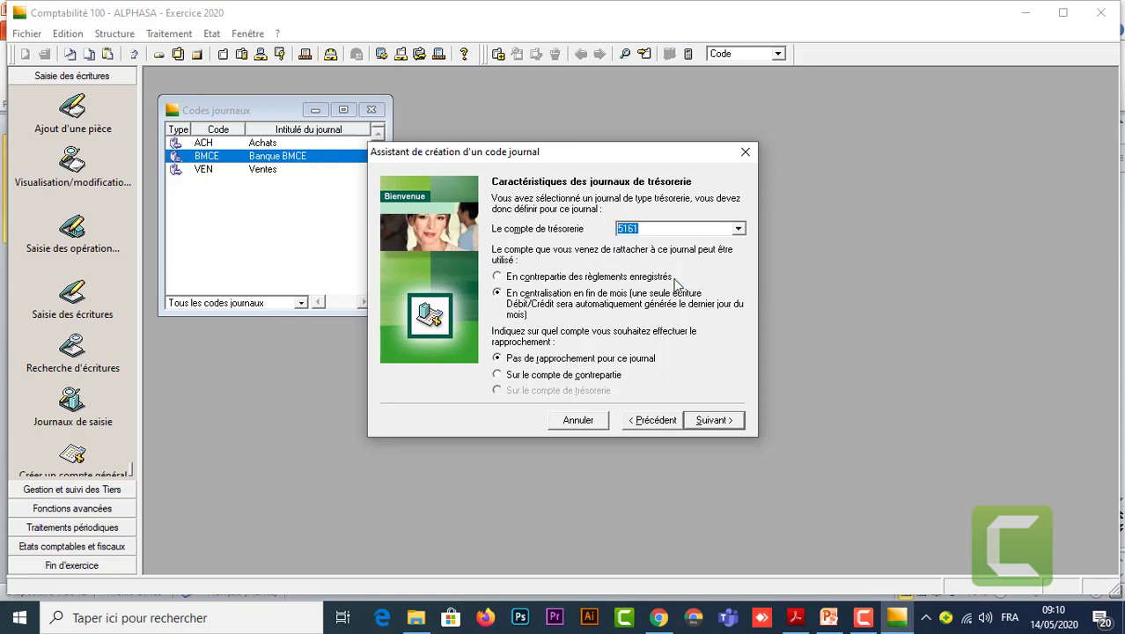
click(499, 277)
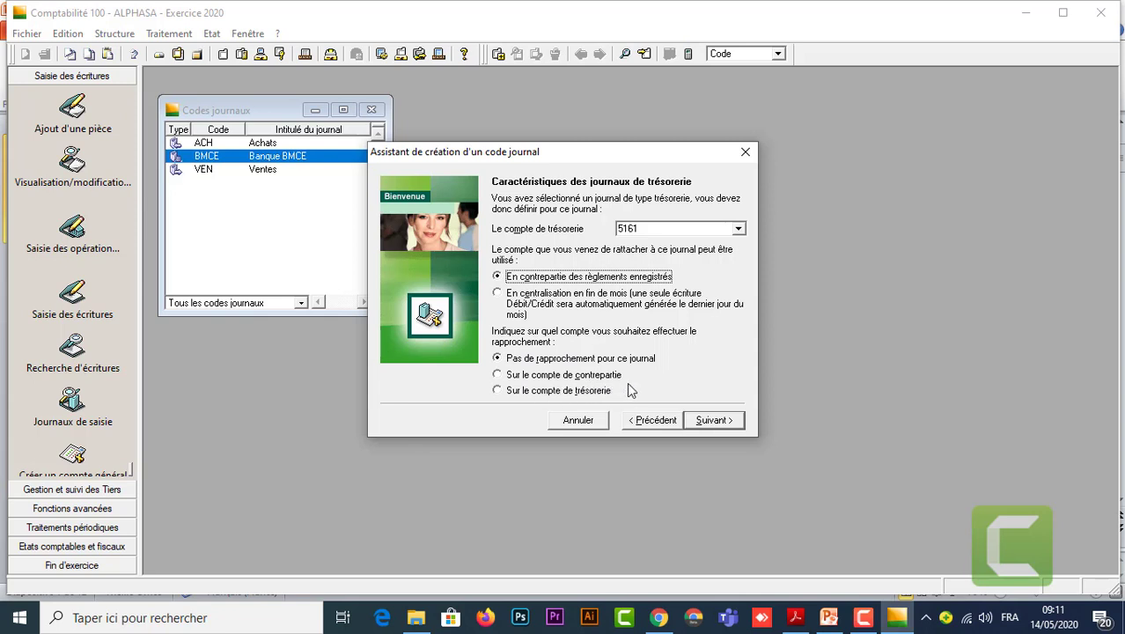
click(714, 420)
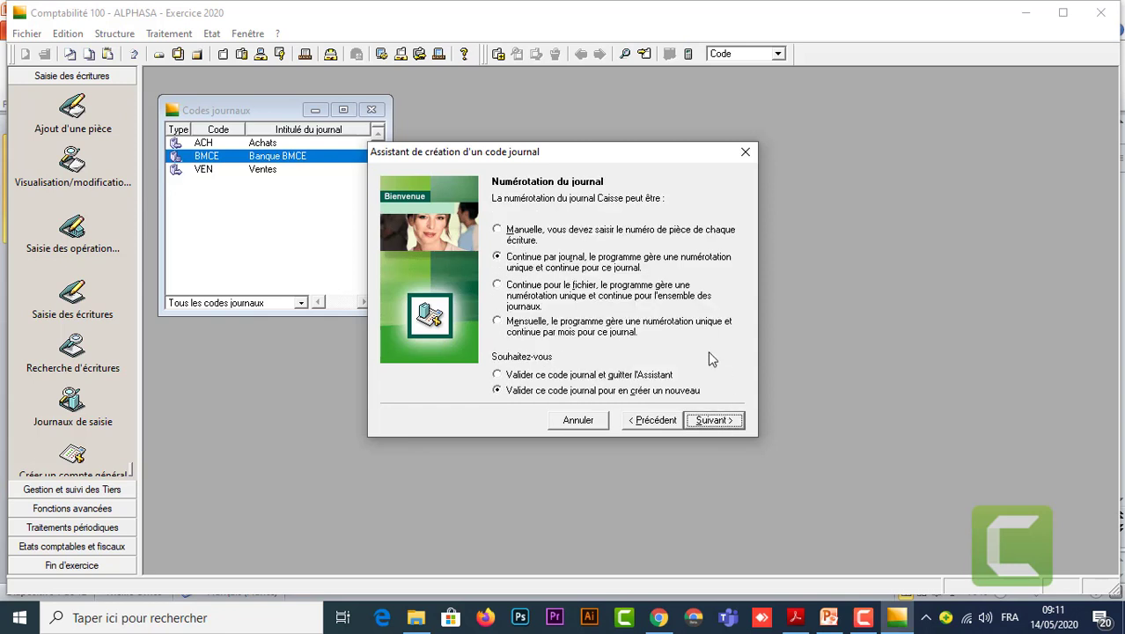
click(714, 420)
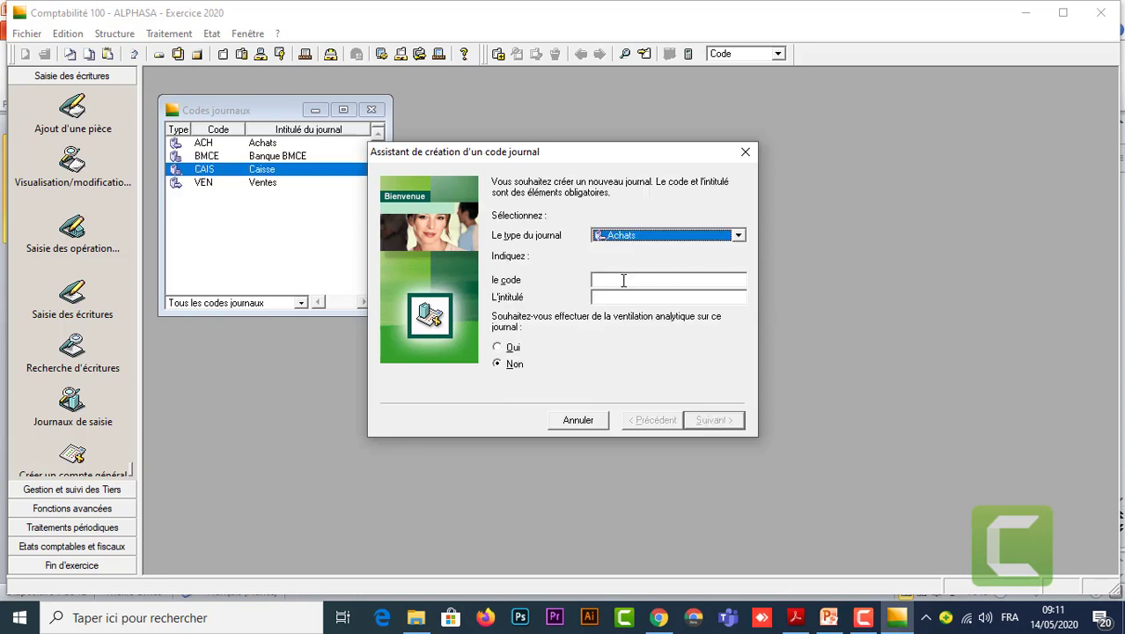
Create Général journal OD titled Opérations diverses, then close the creation assistant.
click(739, 235)
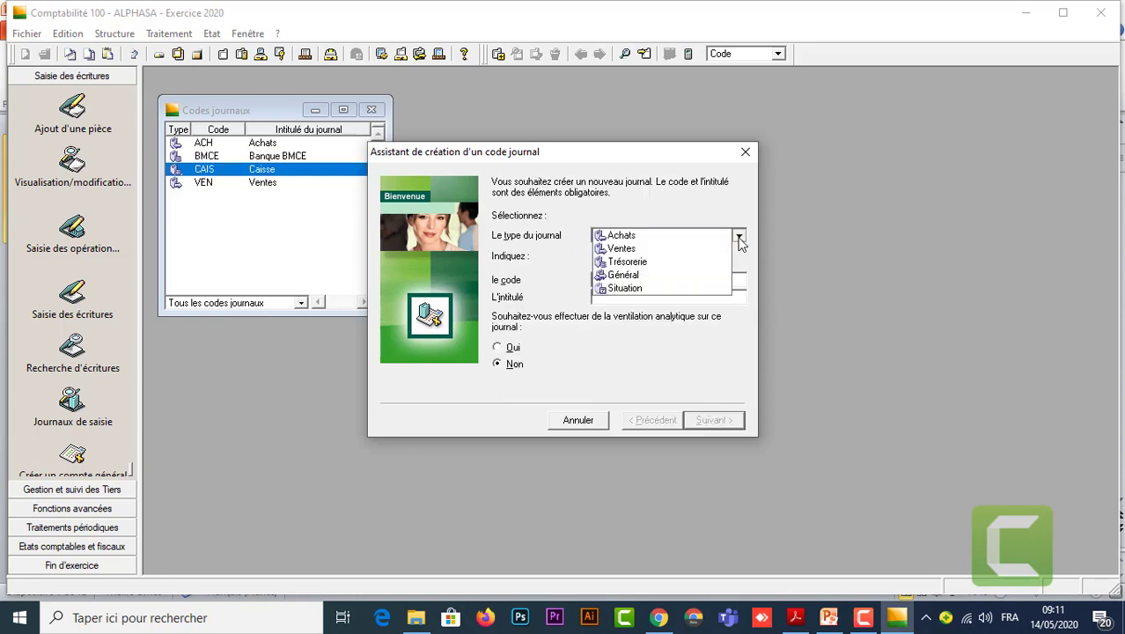
click(642, 276)
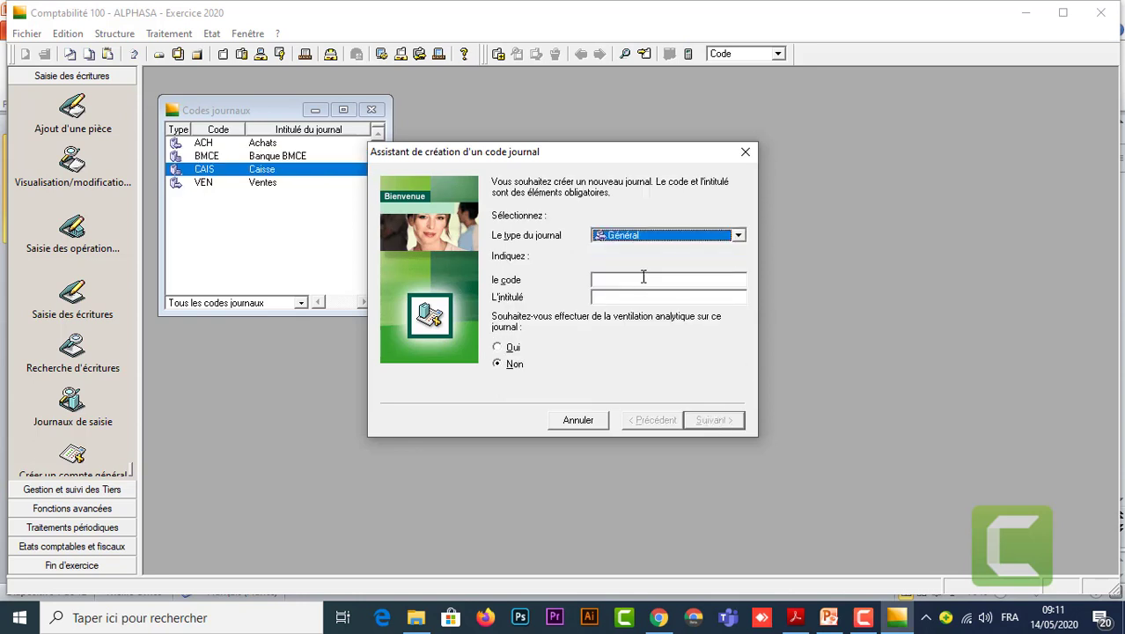
click(643, 281)
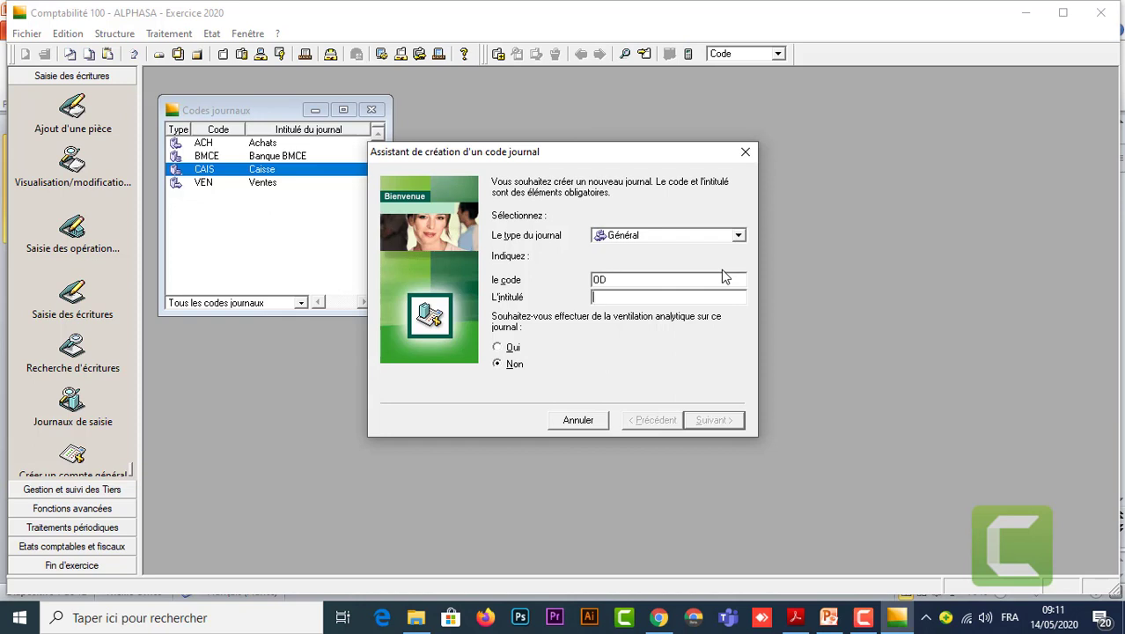
text(Opérations diverses)
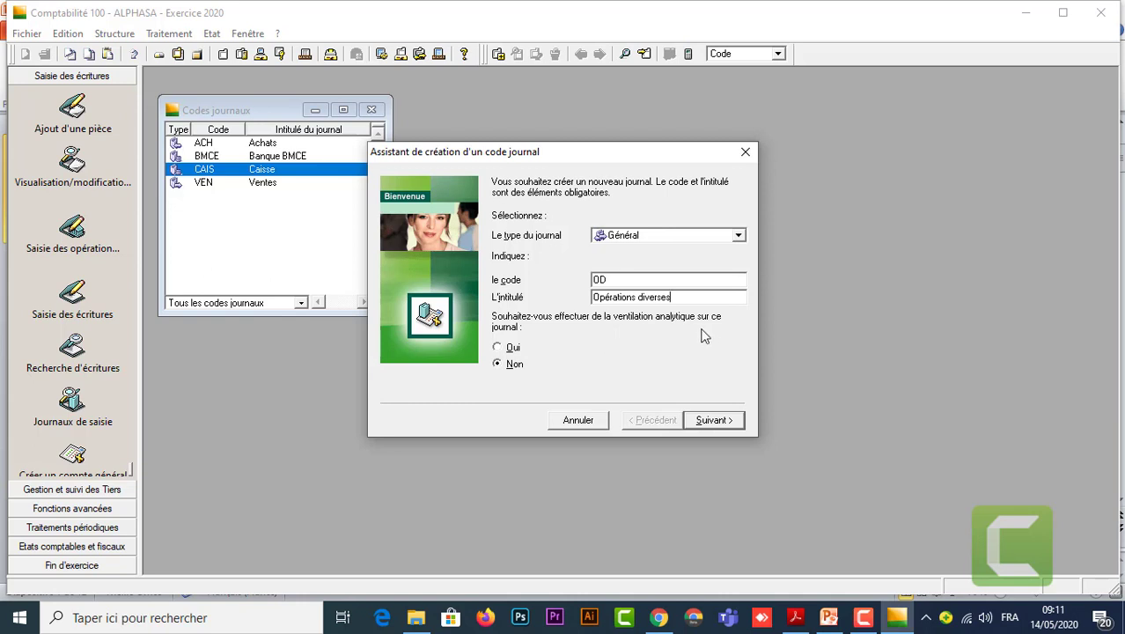
click(717, 420)
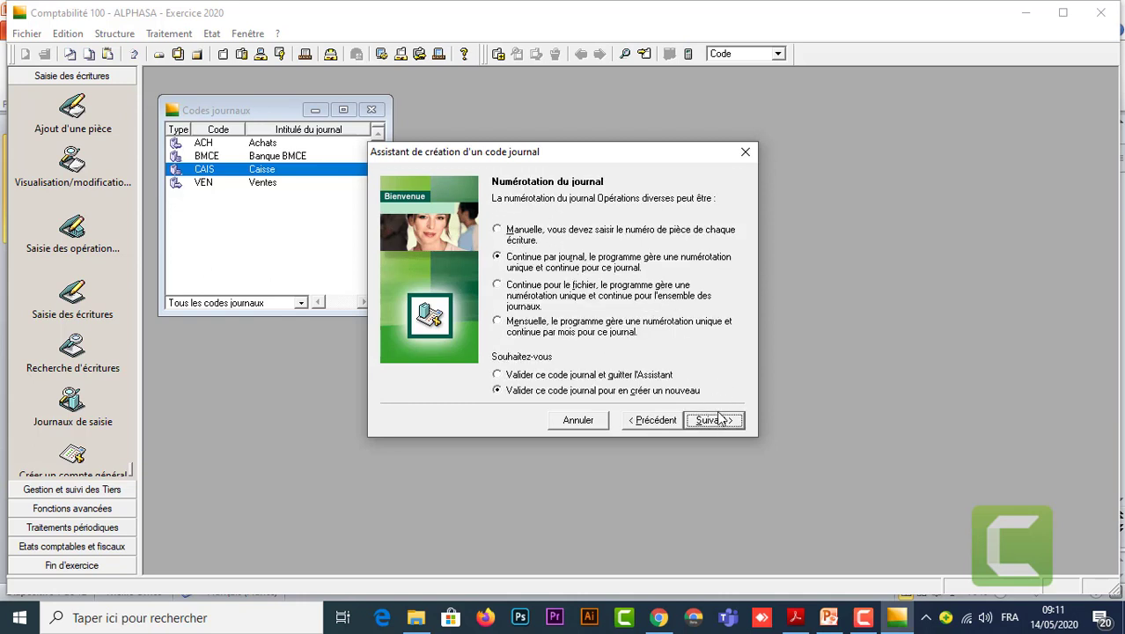
click(718, 420)
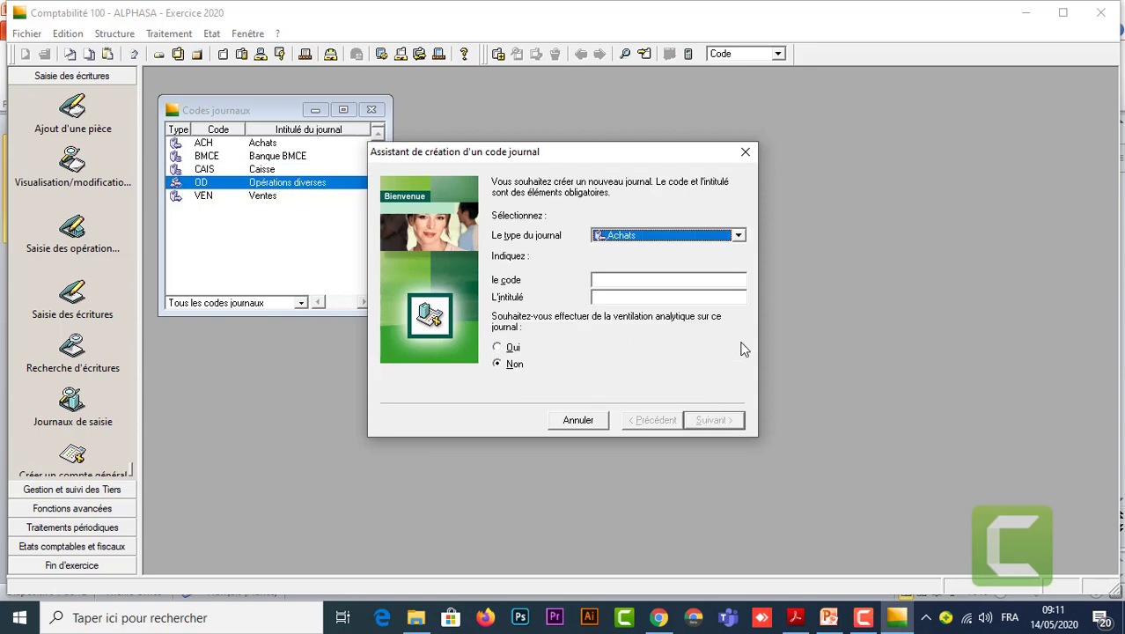
click(744, 156)
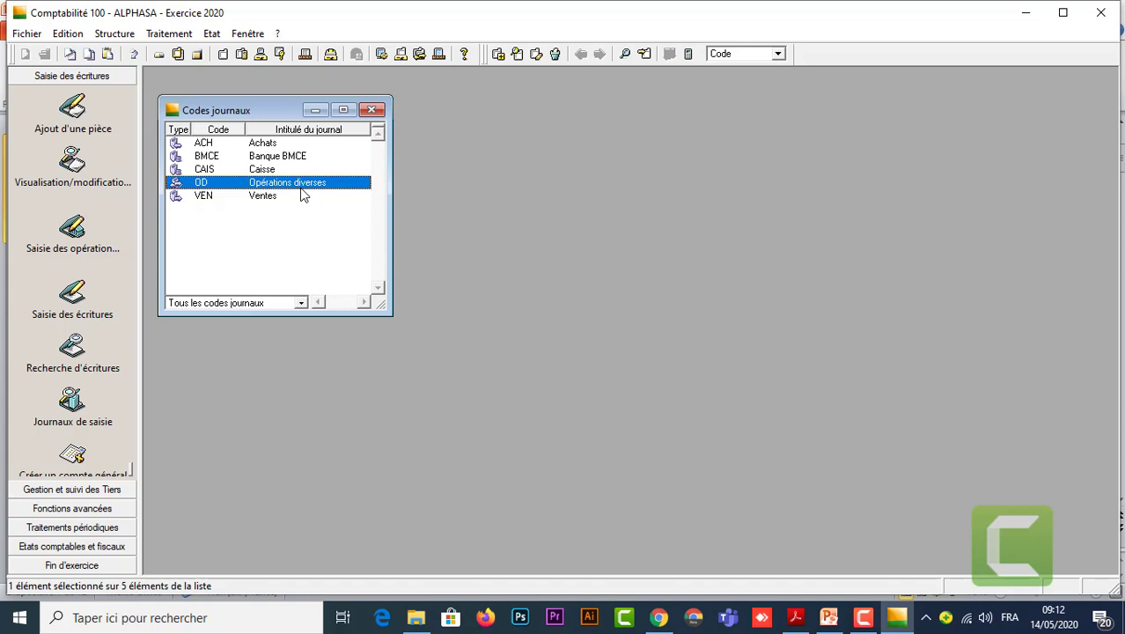
Close Codes journaux, open Structure > Plan tiers, and start a new blank Client Tiers form.
click(373, 112)
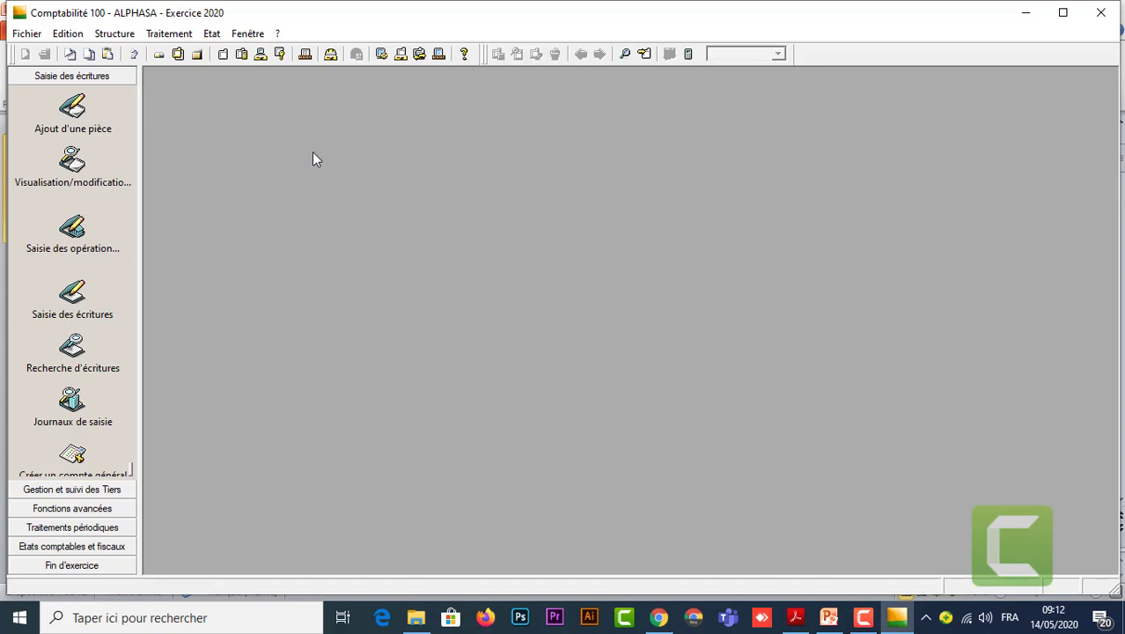
click(115, 34)
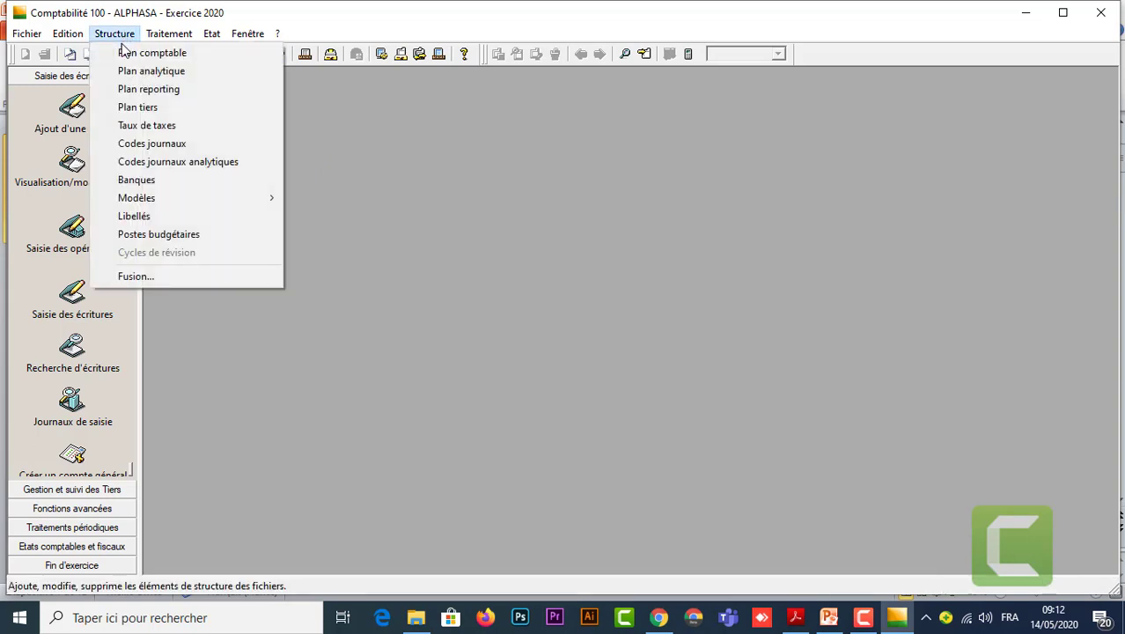
click(159, 108)
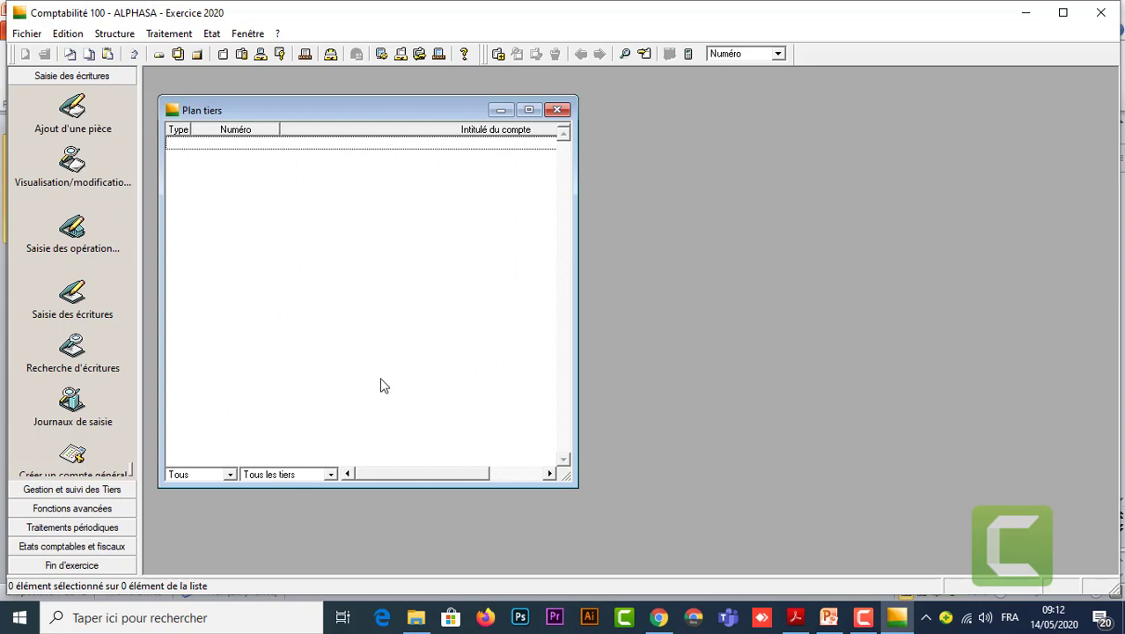
click(498, 56)
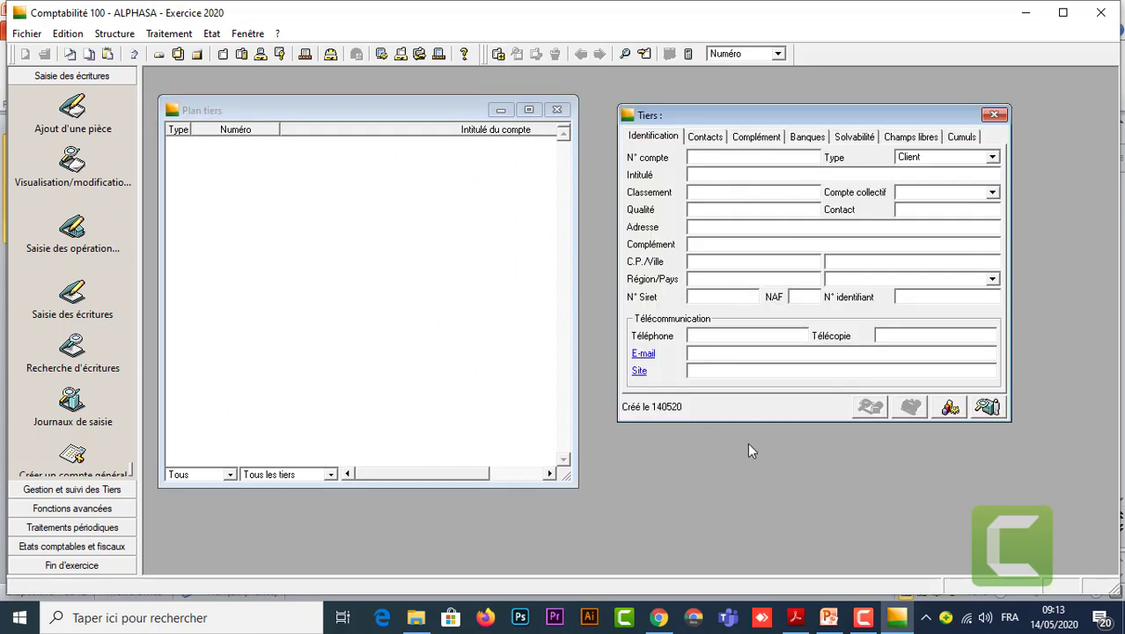
Check PowerPoint slide 11 listing the client accounts, then return to Comptabilité 100.
mouse_move(827, 618)
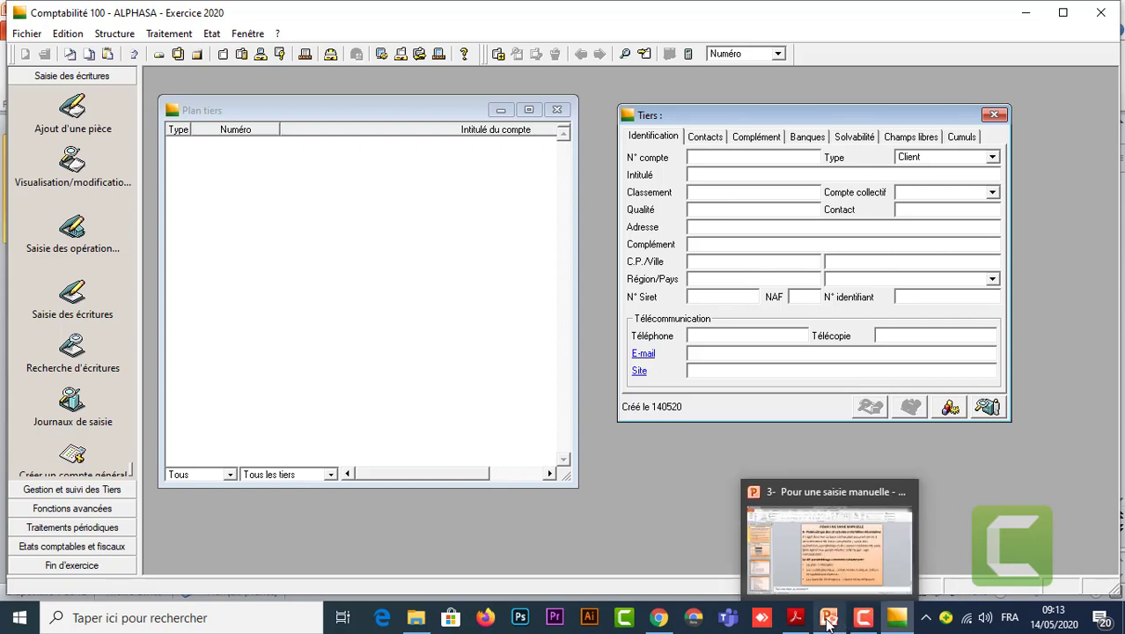
click(832, 574)
click(167, 577)
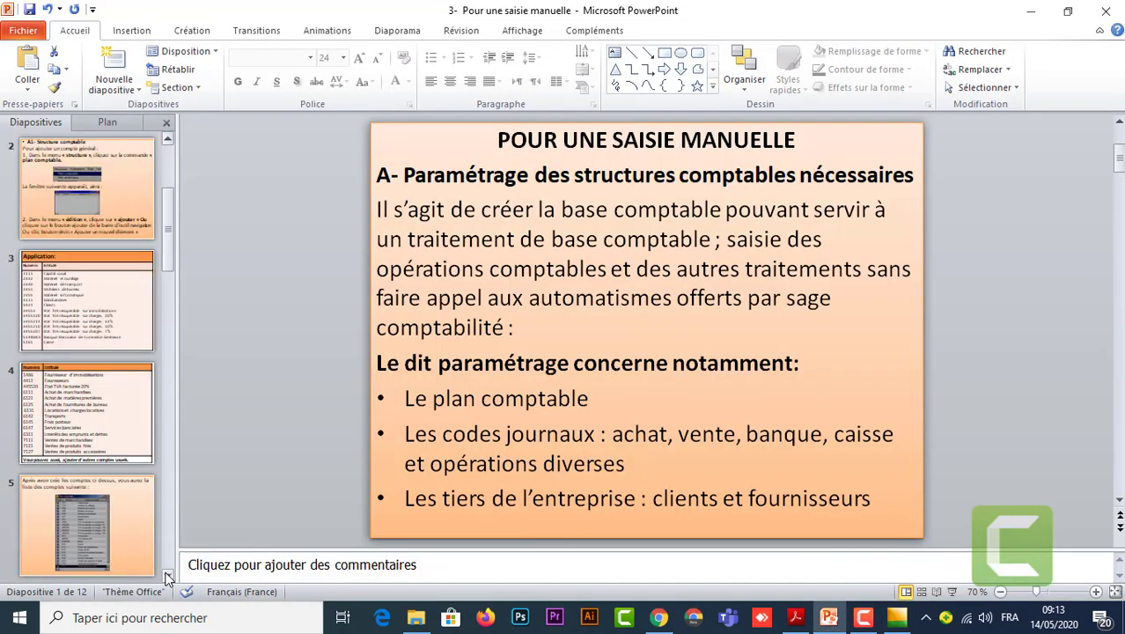
click(167, 576)
click(167, 577)
click(168, 576)
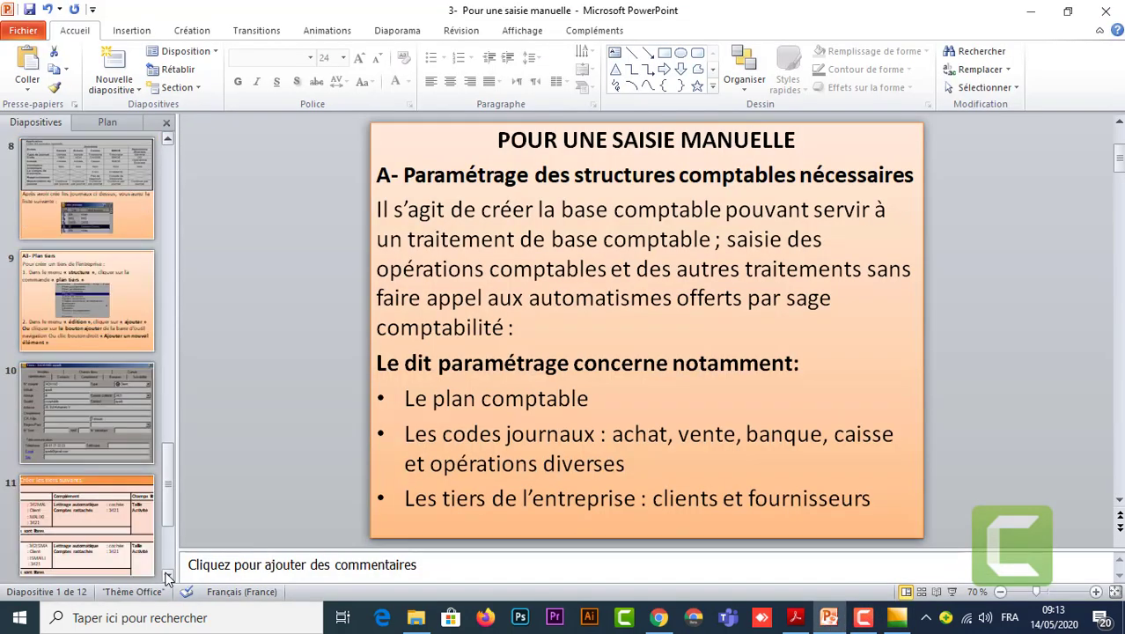
click(168, 576)
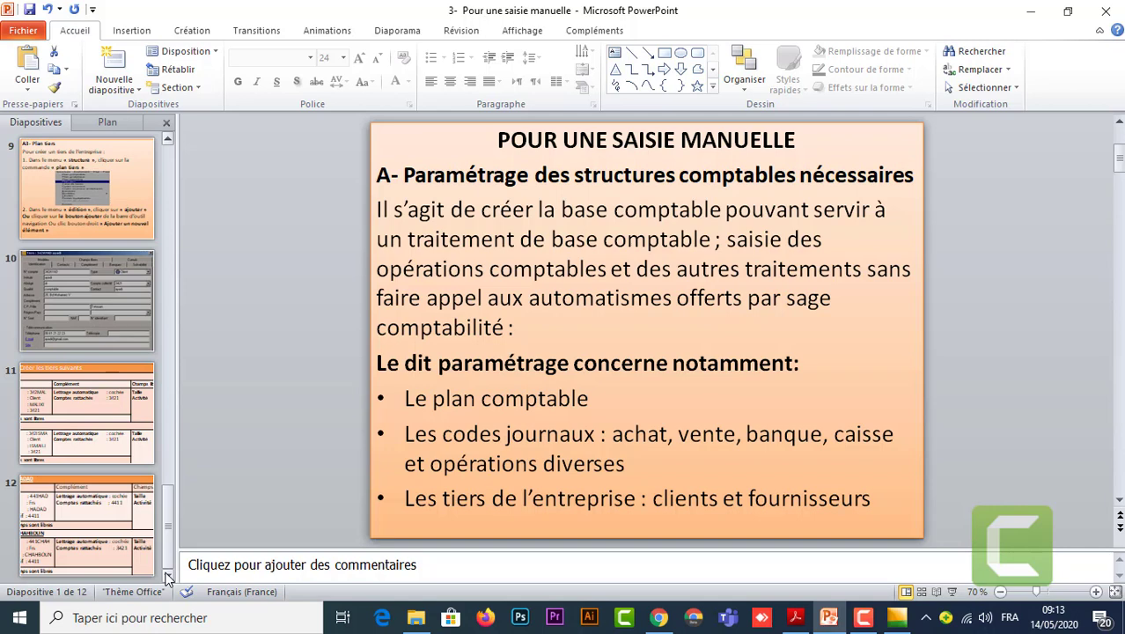
click(102, 413)
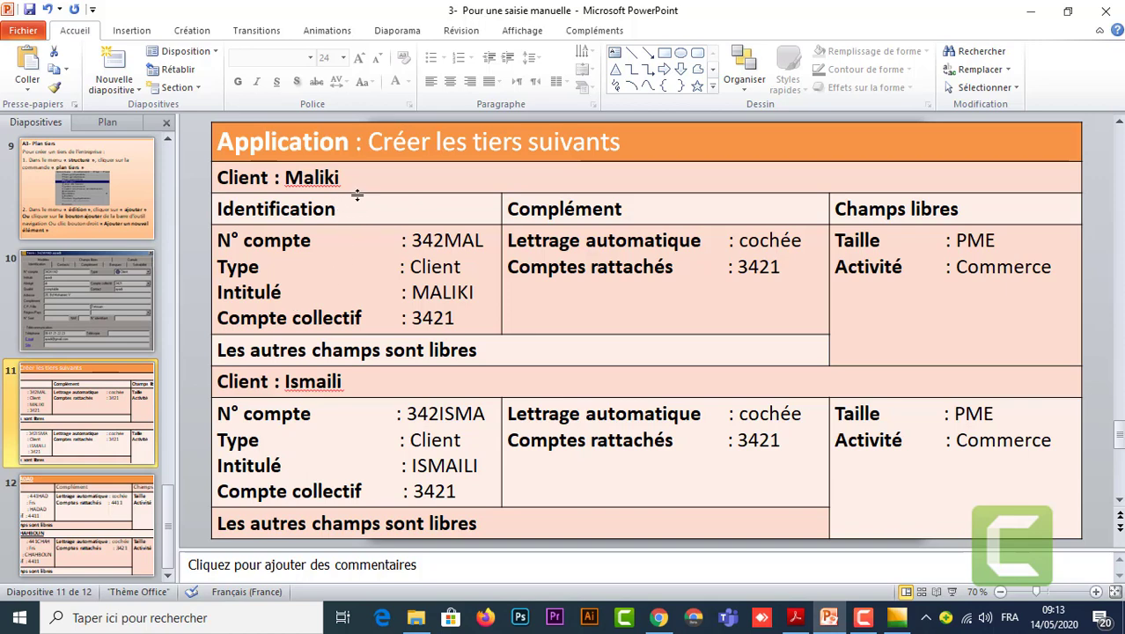
mouse_move(894, 618)
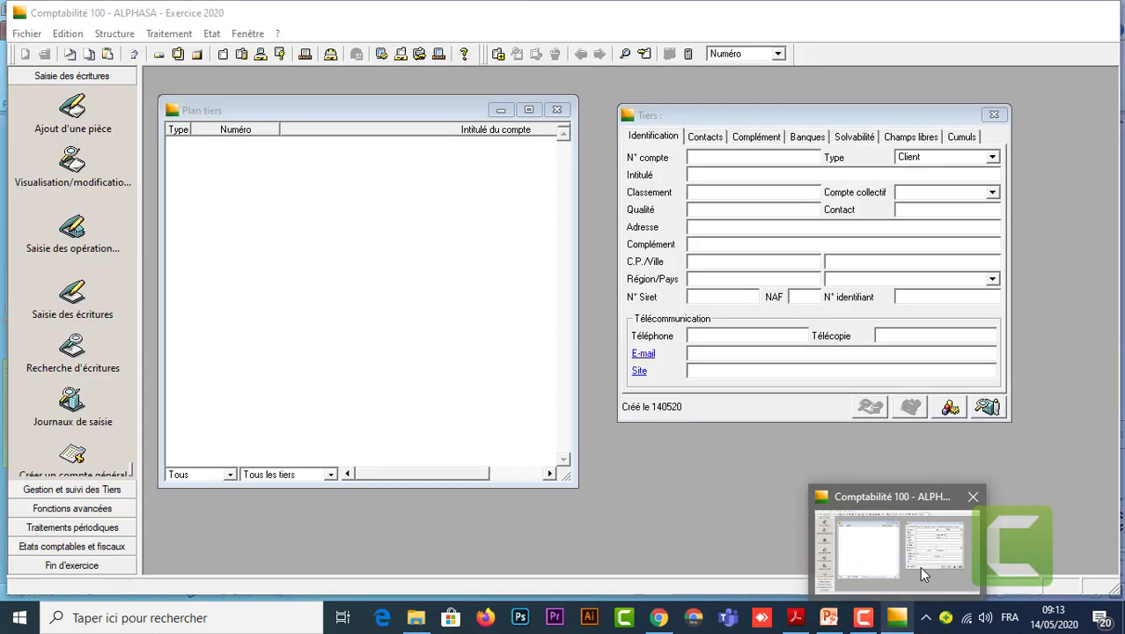
click(920, 568)
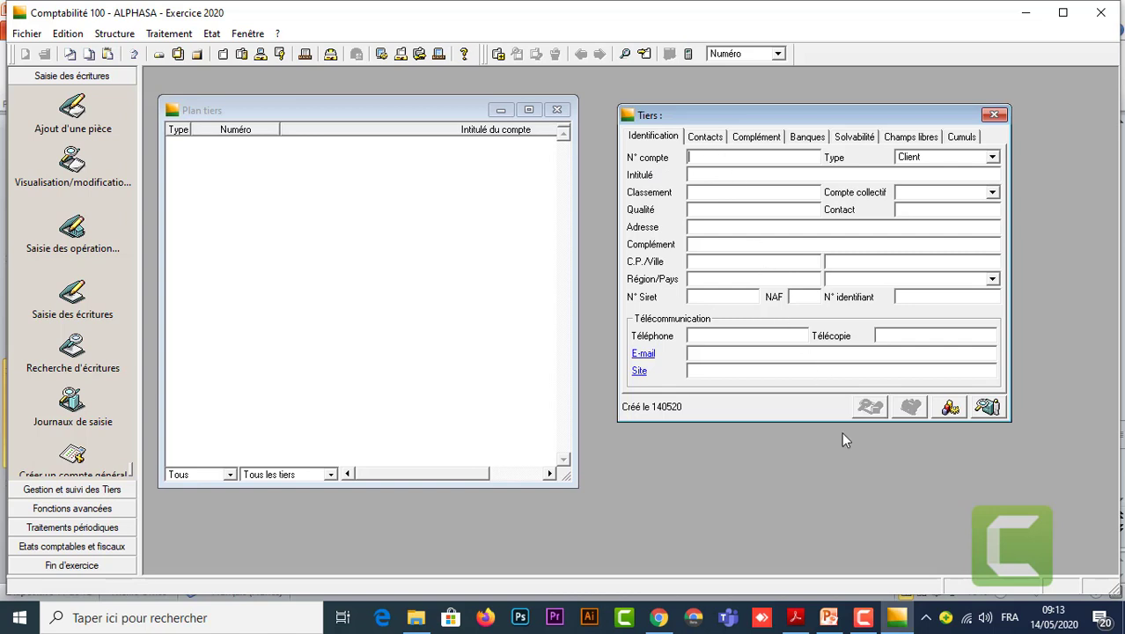
Recheck the accounts slide in PowerPoint and return to the accounting file.
mouse_move(865, 621)
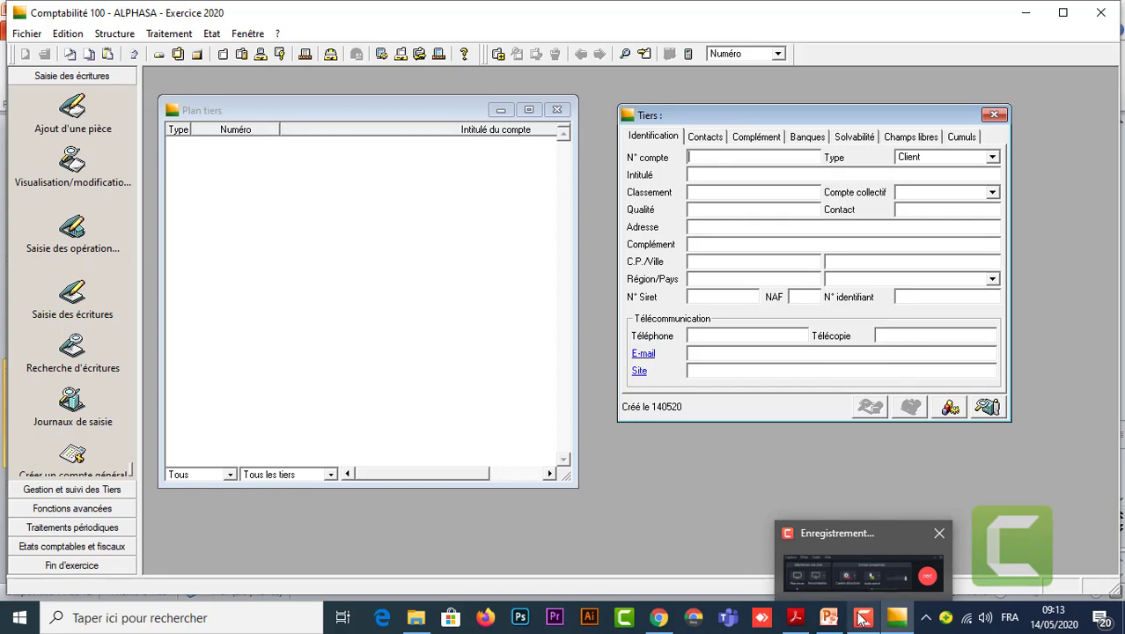
mouse_move(828, 617)
click(814, 567)
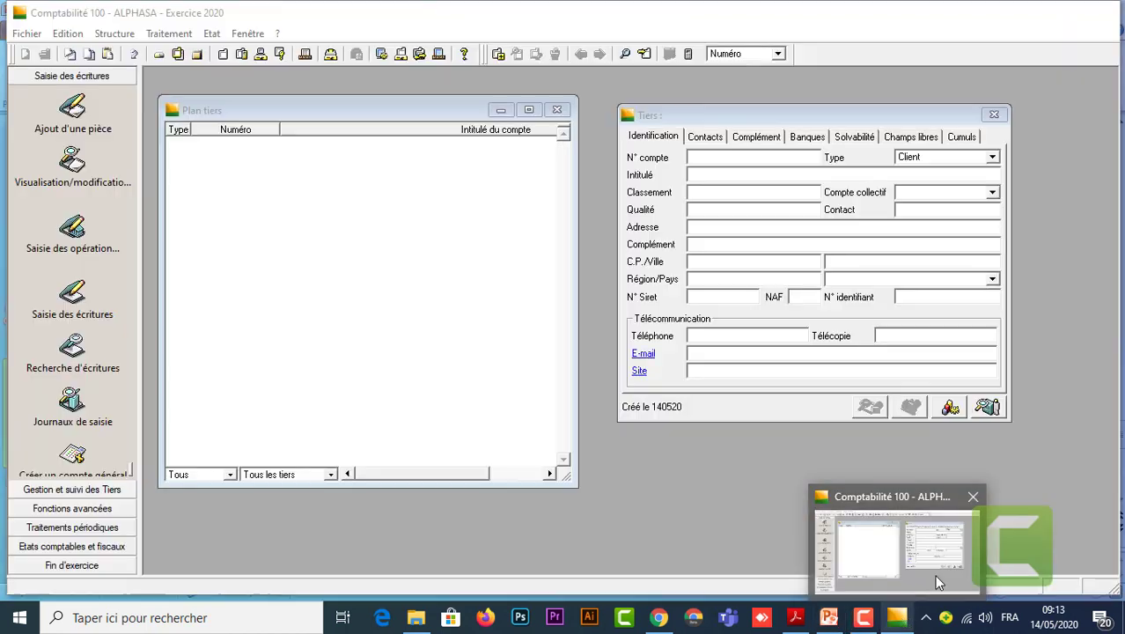
click(934, 574)
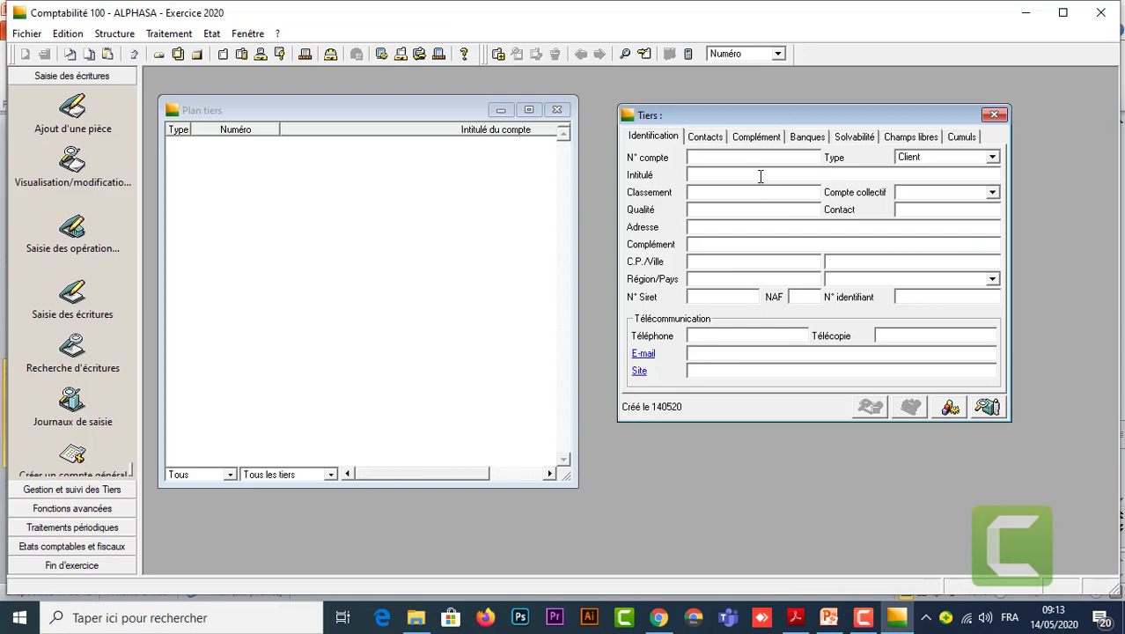
Enter account number 342MAL, title MALIKI, and collective account 3421 Client.
text(34)
text(2MA)
text(MALI)
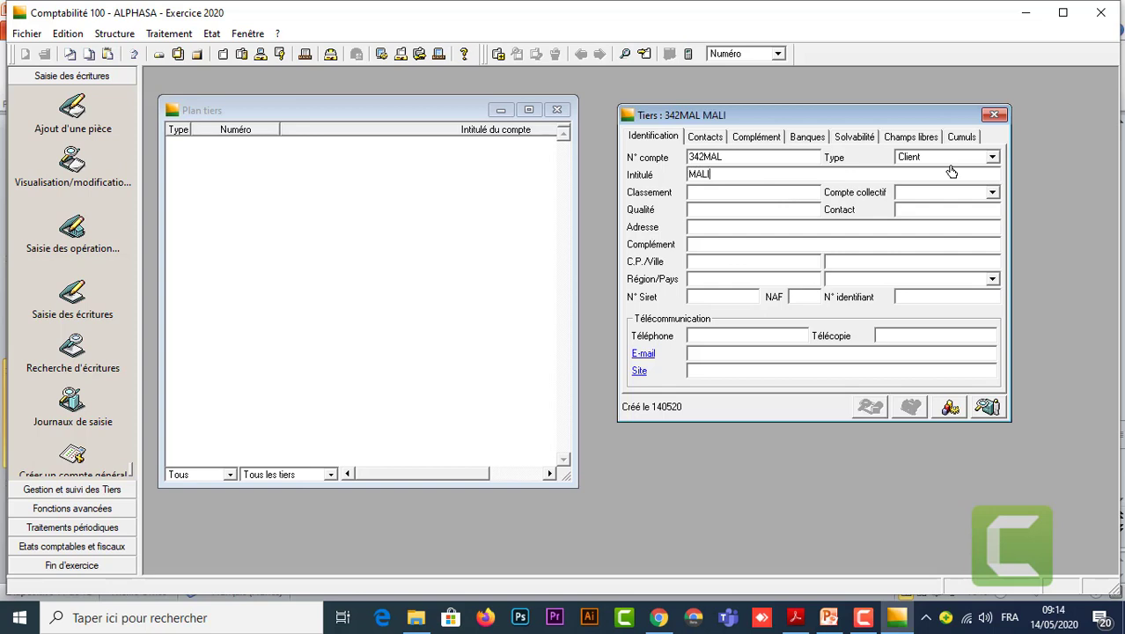
text(KI)
click(992, 193)
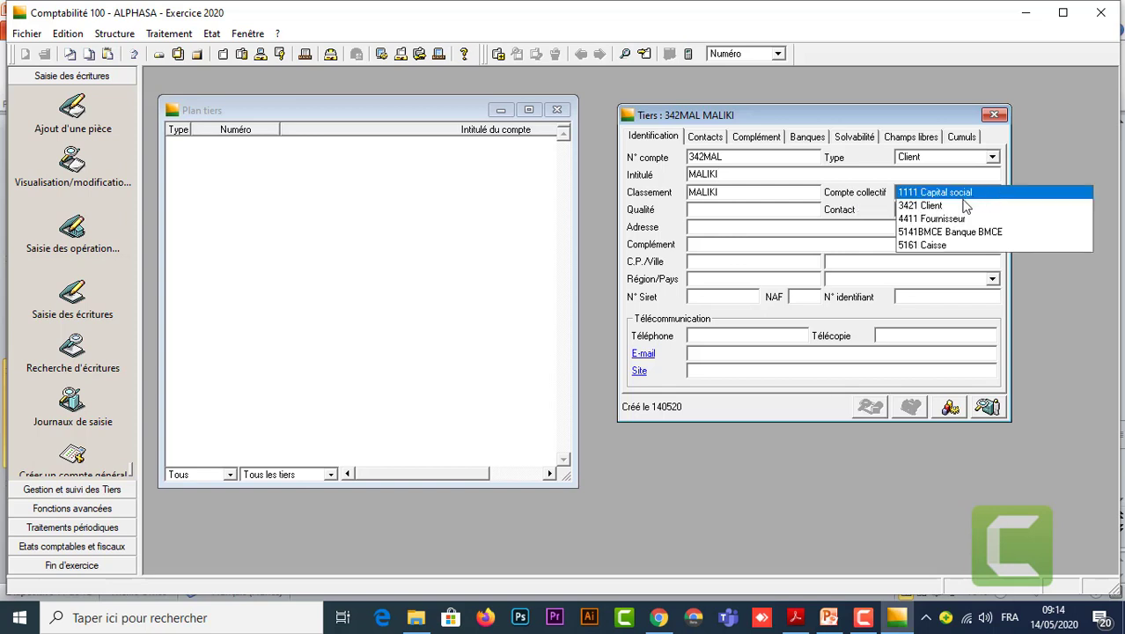
click(926, 207)
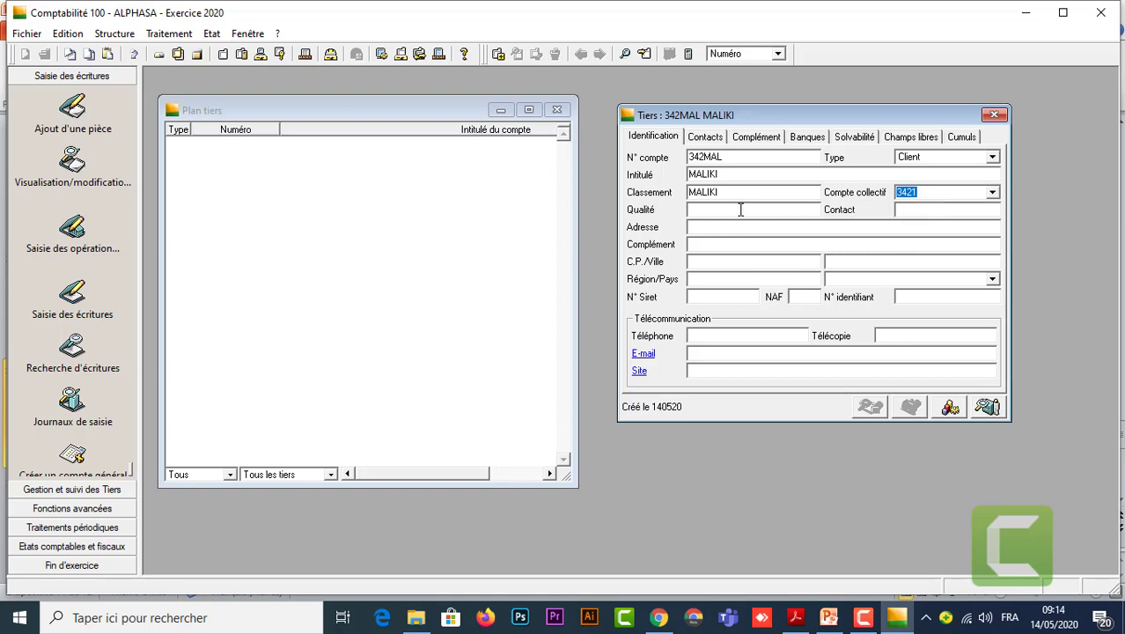
In Champs libres, set MALIKI's Taille to PME and Activité to Commerce.
click(758, 138)
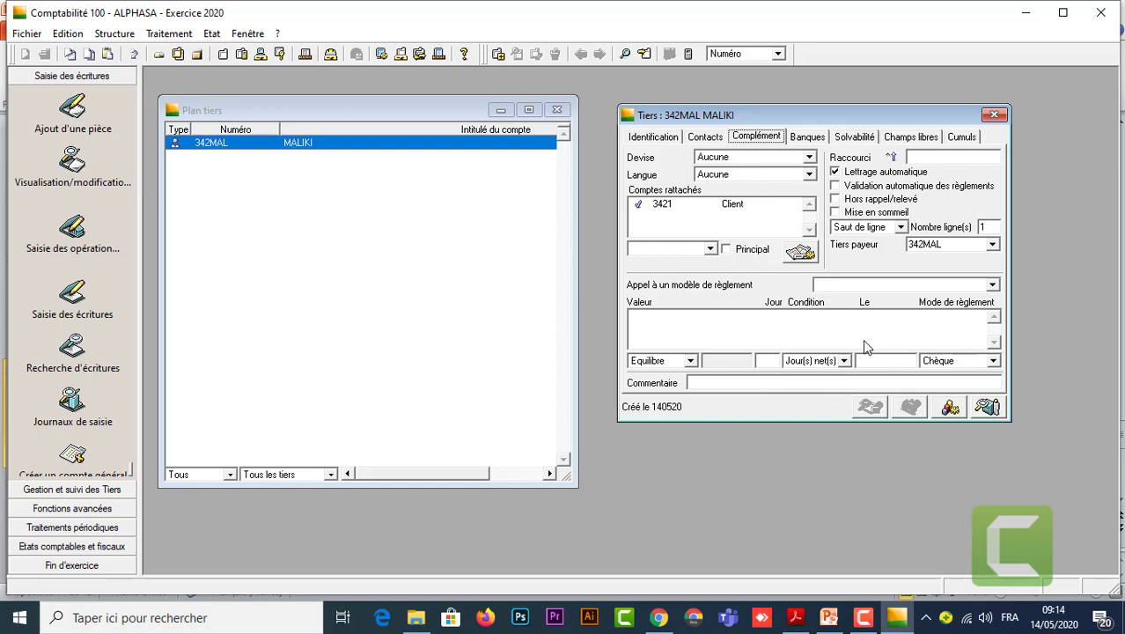
click(922, 143)
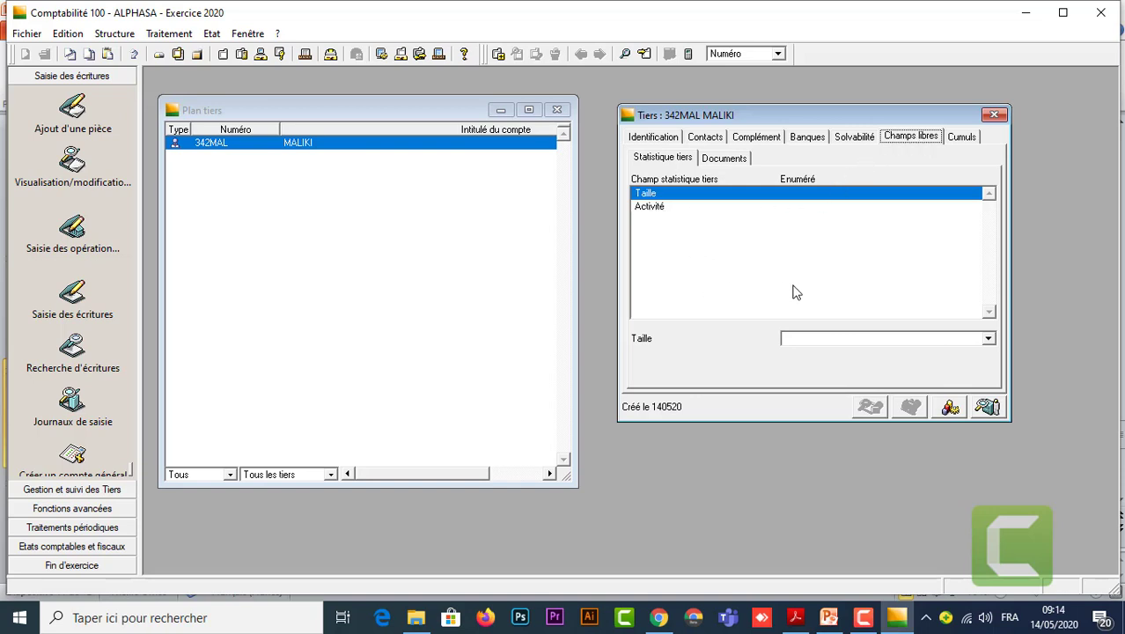
click(988, 340)
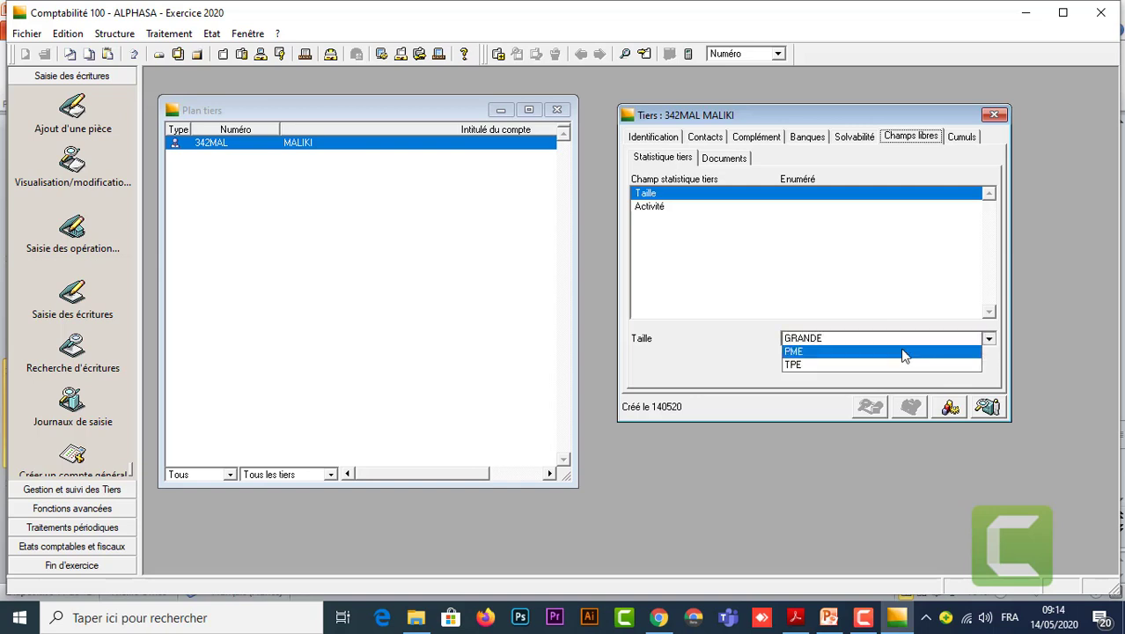
click(808, 353)
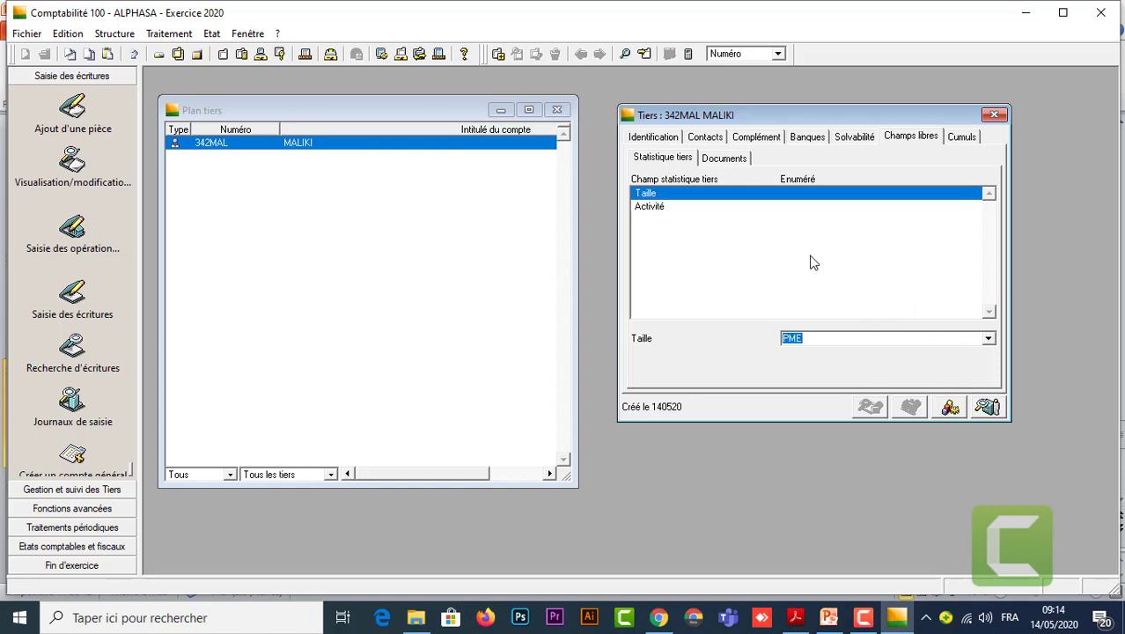
key(Return)
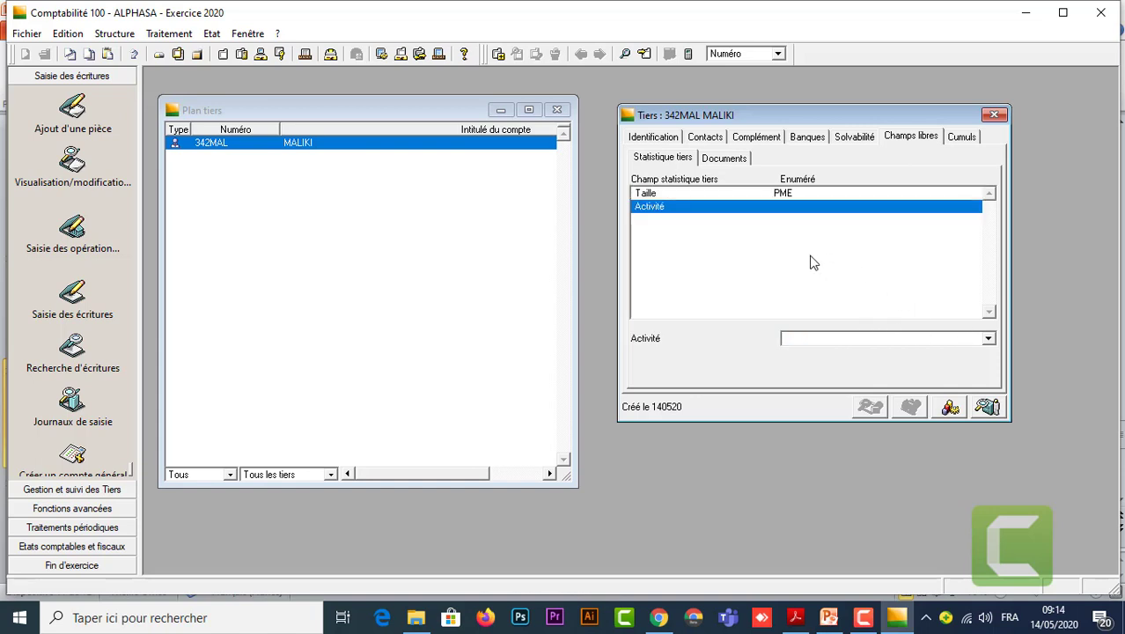
click(986, 341)
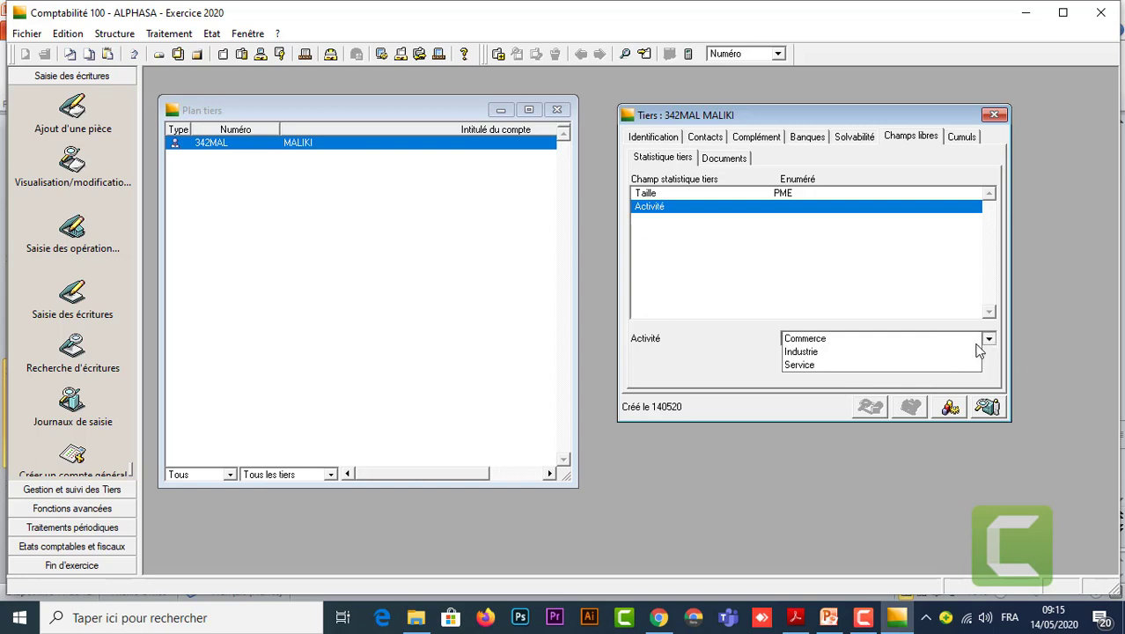
click(833, 341)
key(Return)
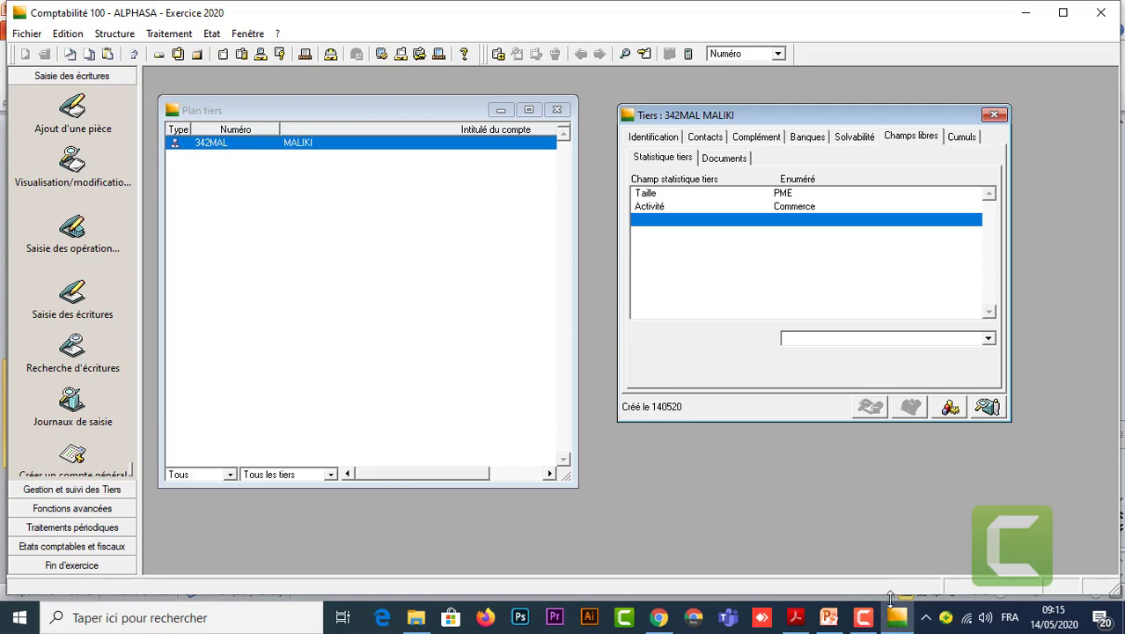
mouse_move(826, 614)
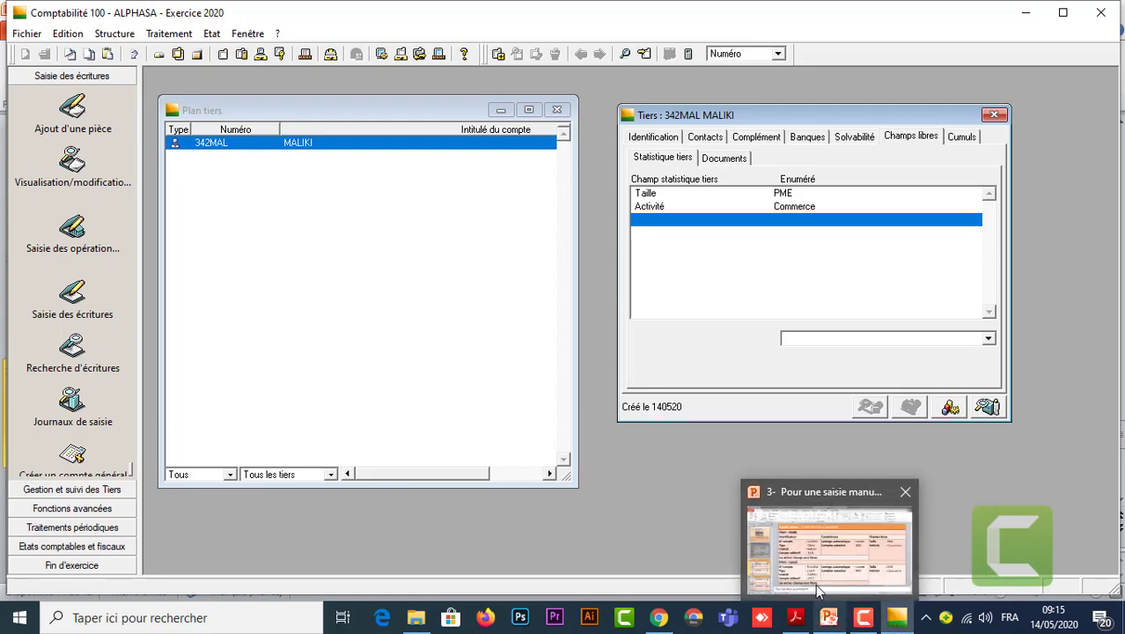
click(818, 591)
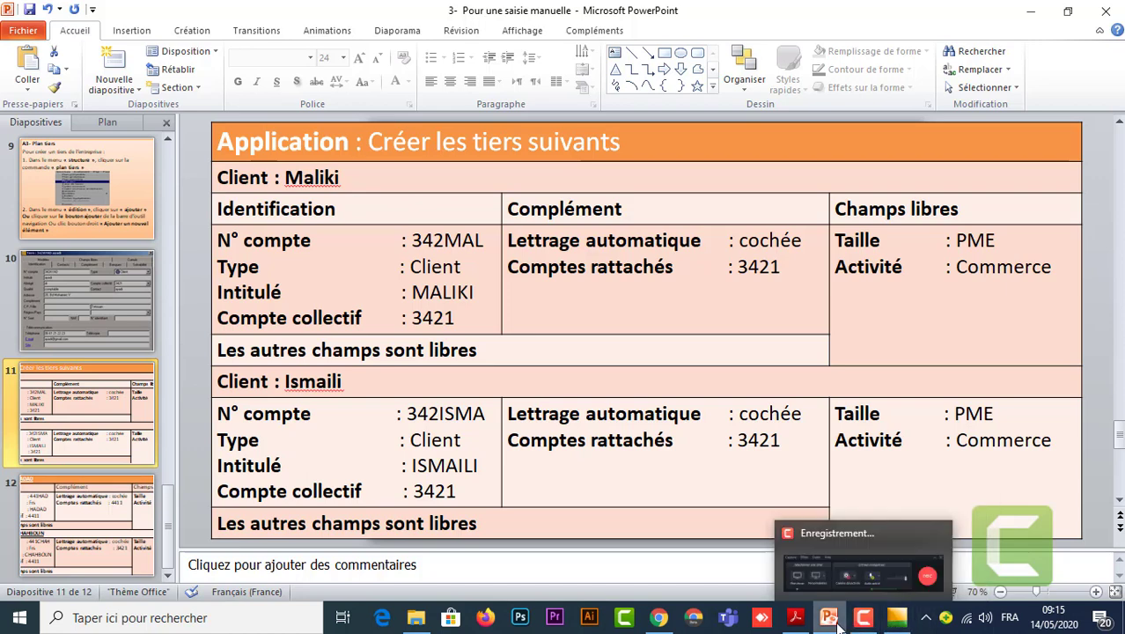
mouse_move(896, 616)
click(943, 569)
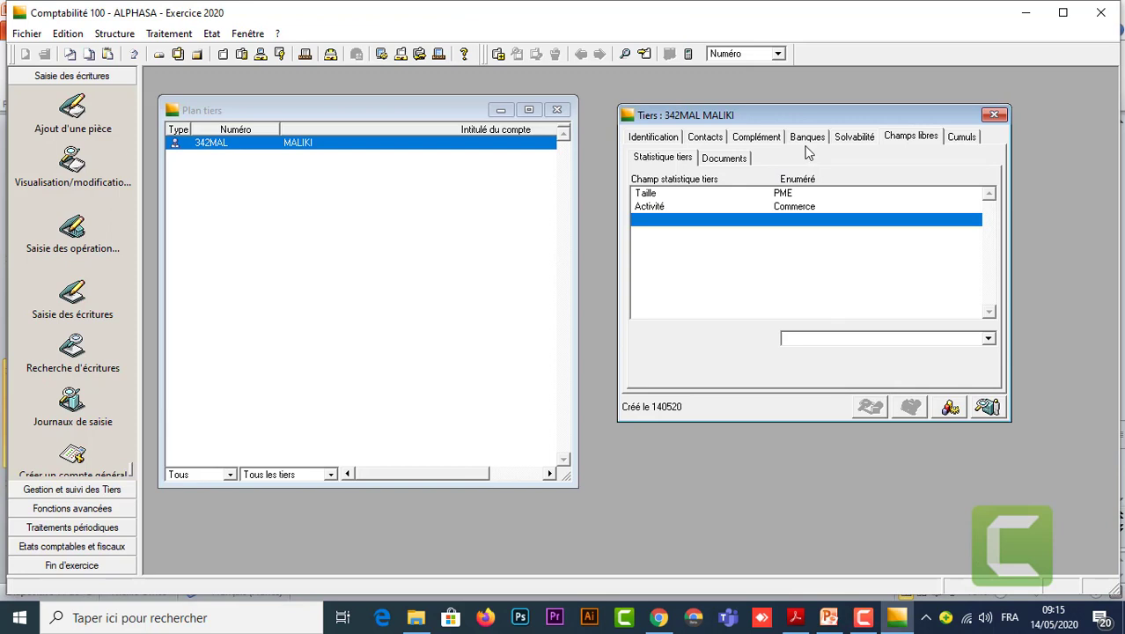
Review MALIKI's Complément and Identification tabs, then start a new blank Tiers form.
click(909, 138)
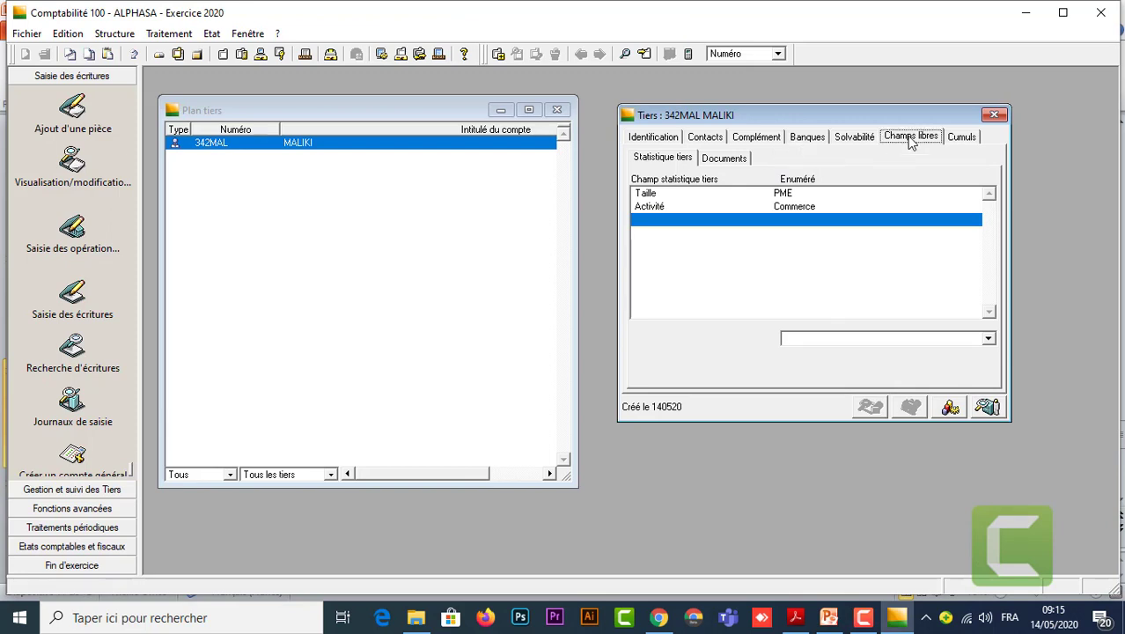
click(757, 139)
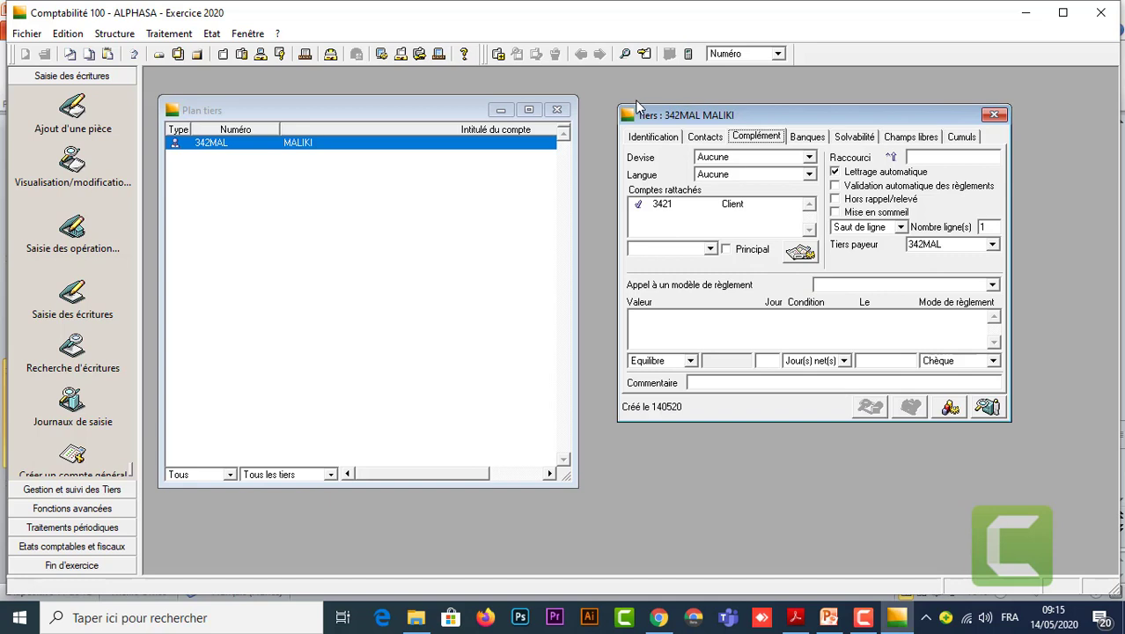
click(654, 137)
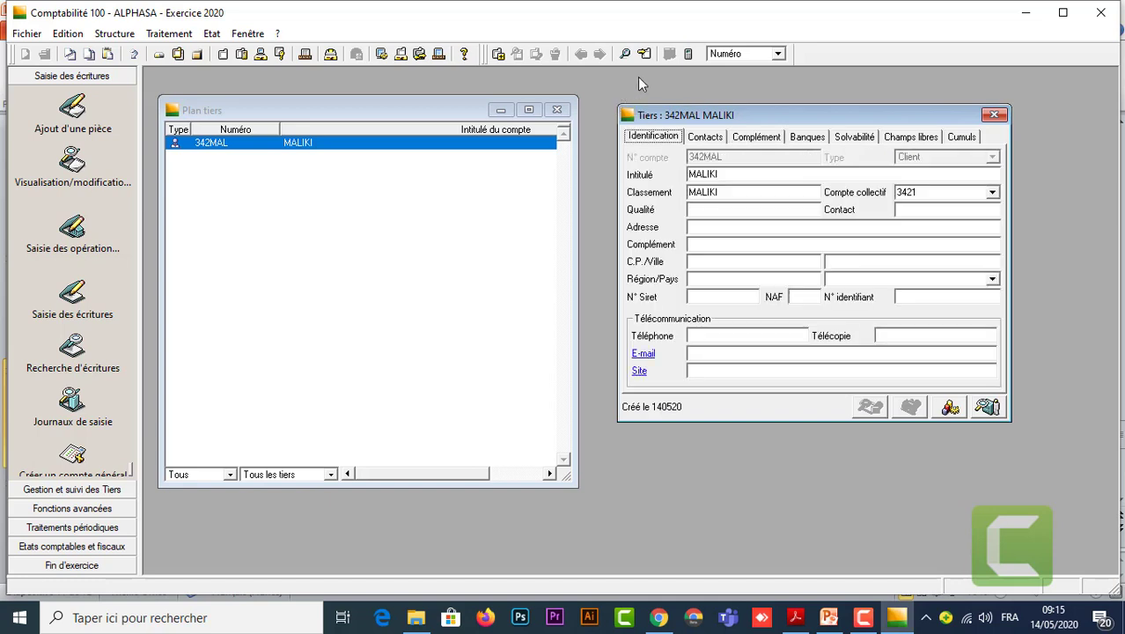
click(498, 53)
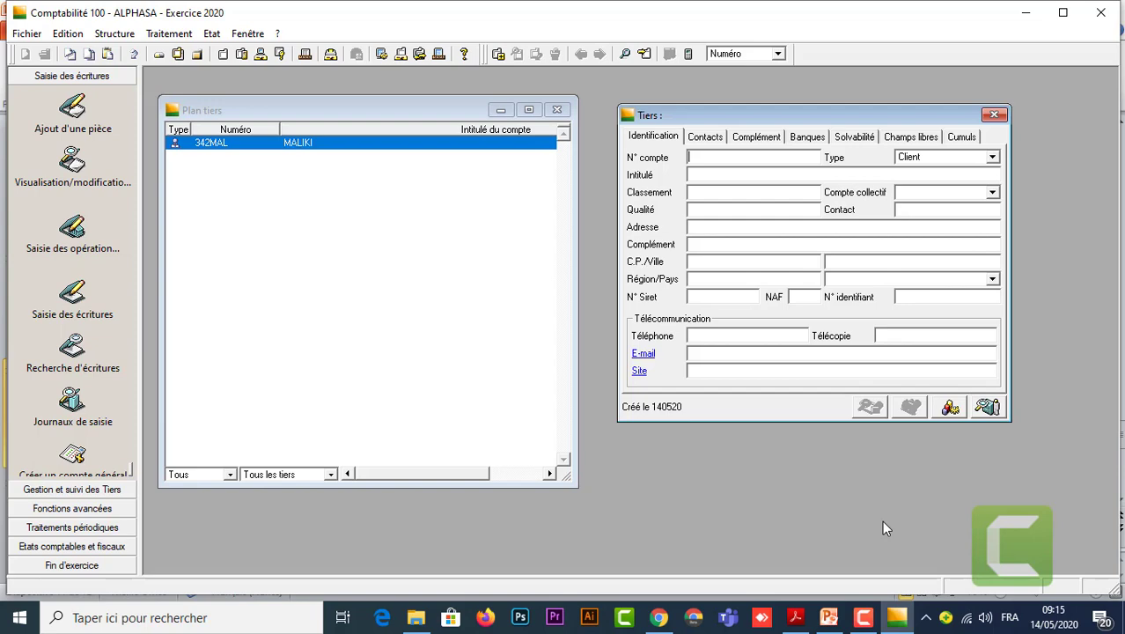
mouse_move(897, 623)
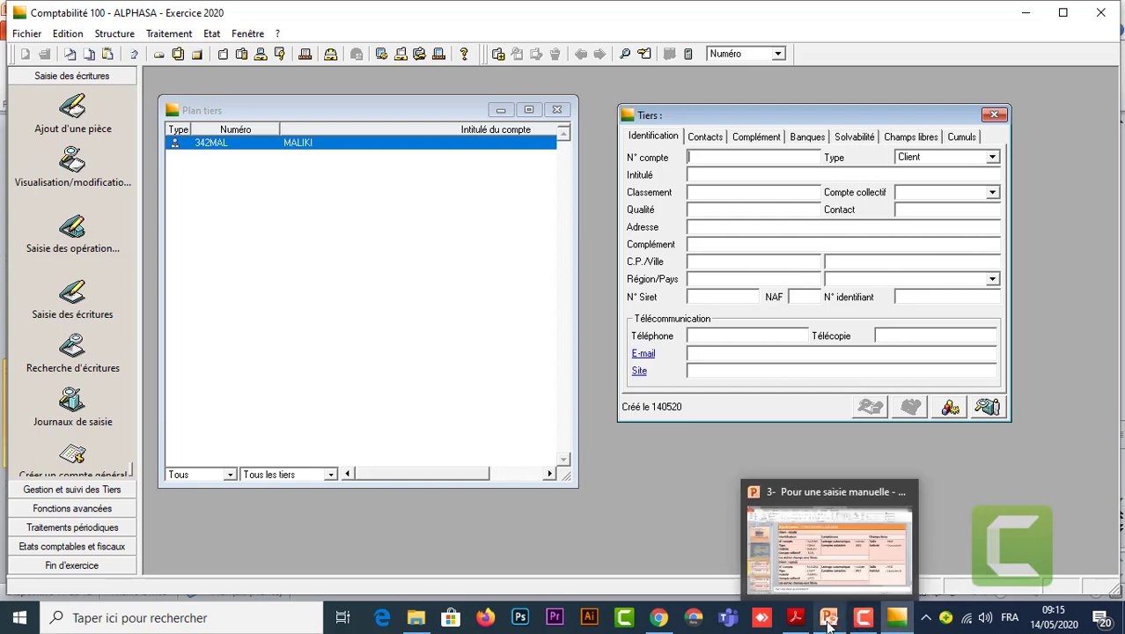
click(820, 563)
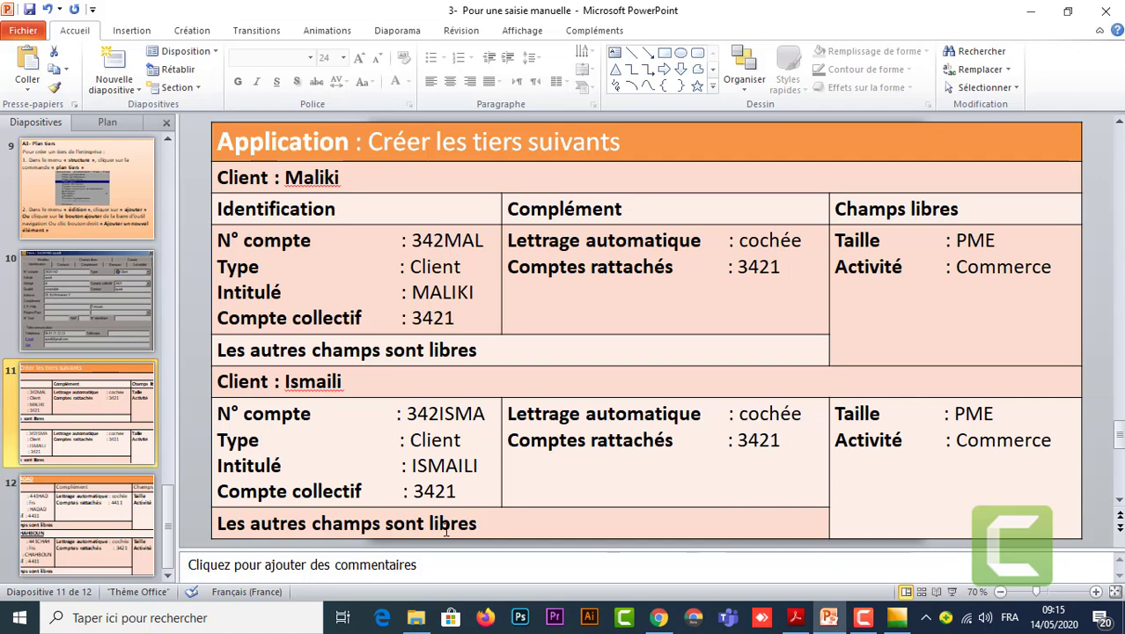
click(159, 515)
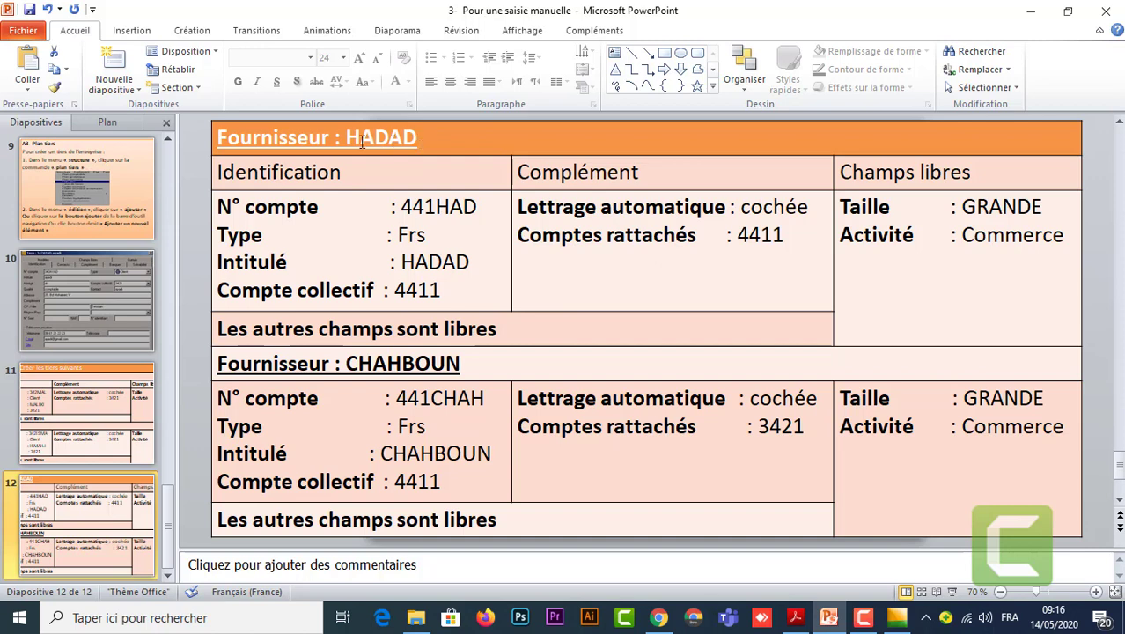
mouse_move(896, 618)
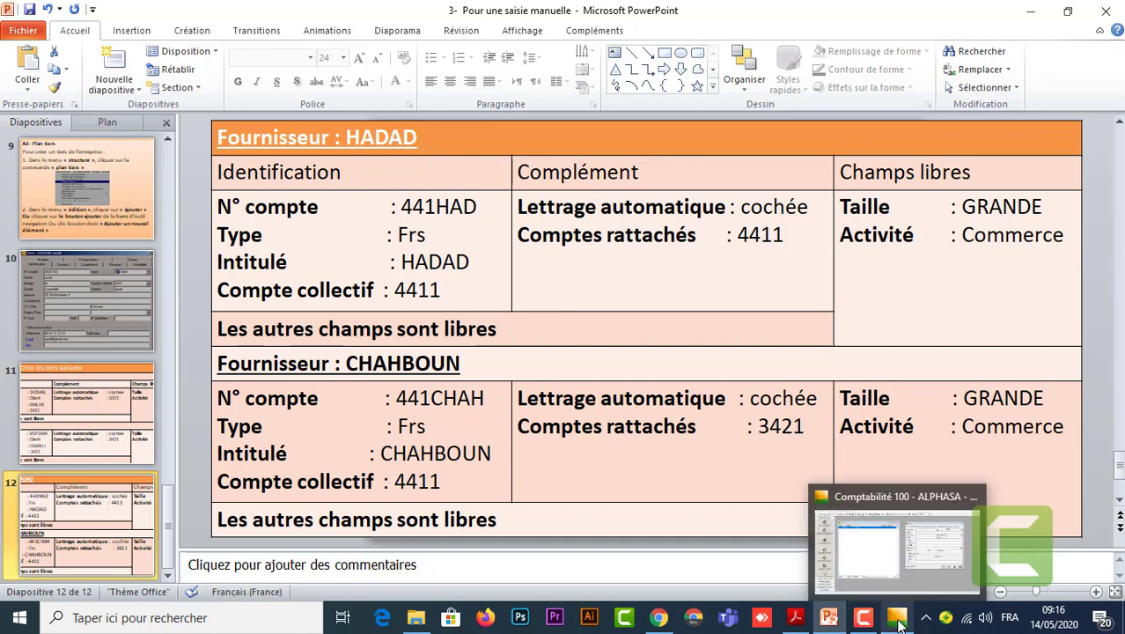
click(937, 558)
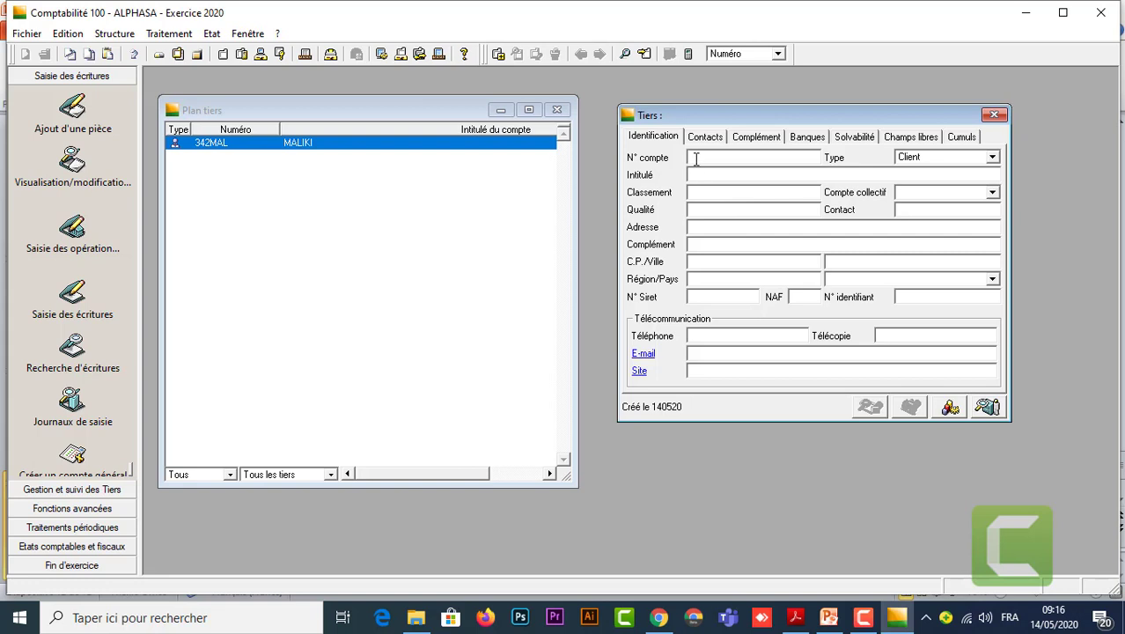
Create Fournisseur account 441HAD titled HADAD on collective account 4411.
text(441HAD)
click(992, 159)
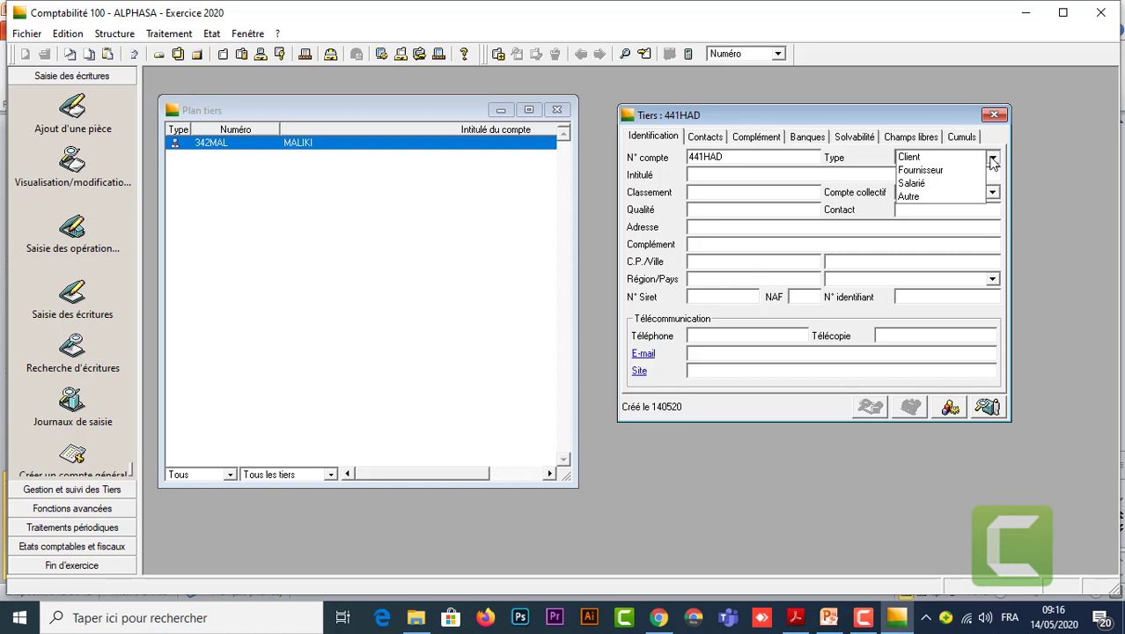
click(919, 169)
click(706, 175)
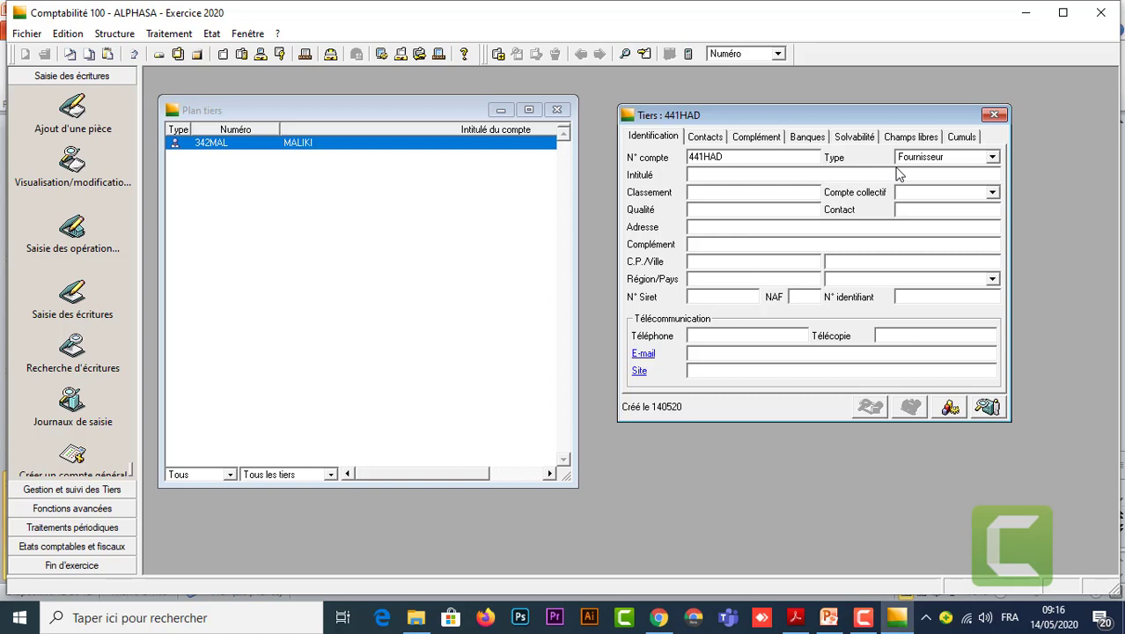
text(HADAD)
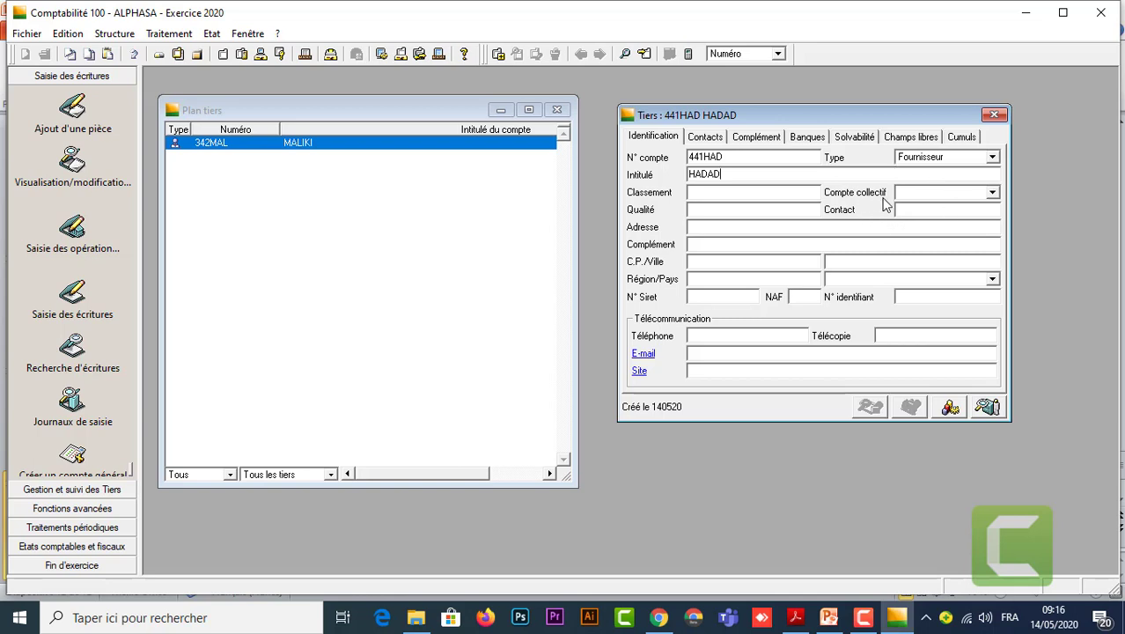
click(992, 192)
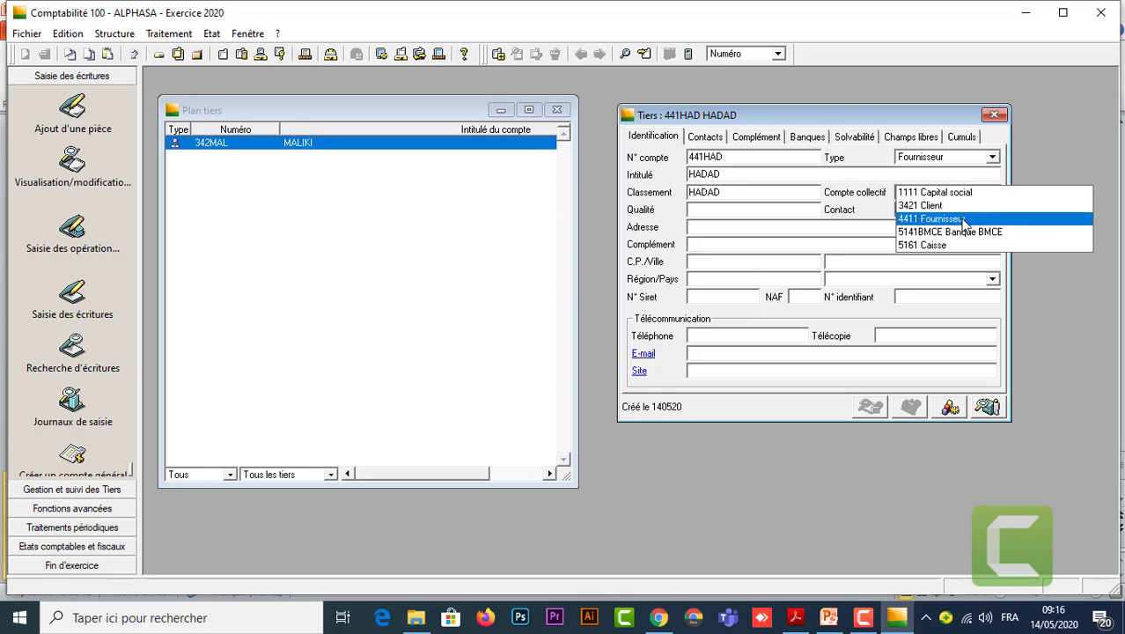
click(961, 219)
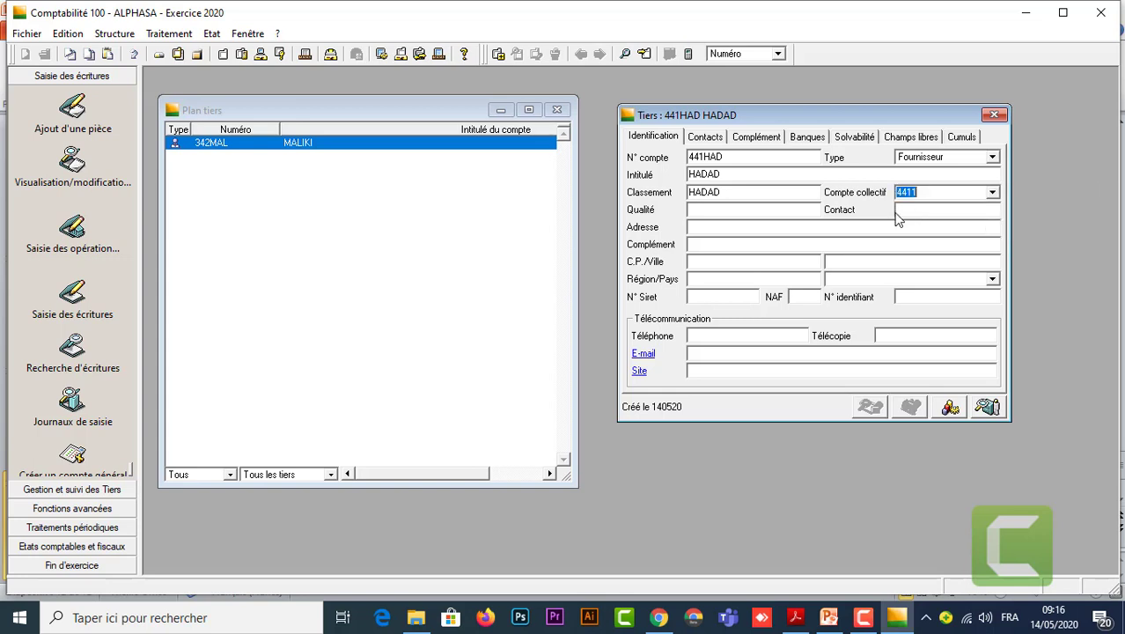
click(761, 138)
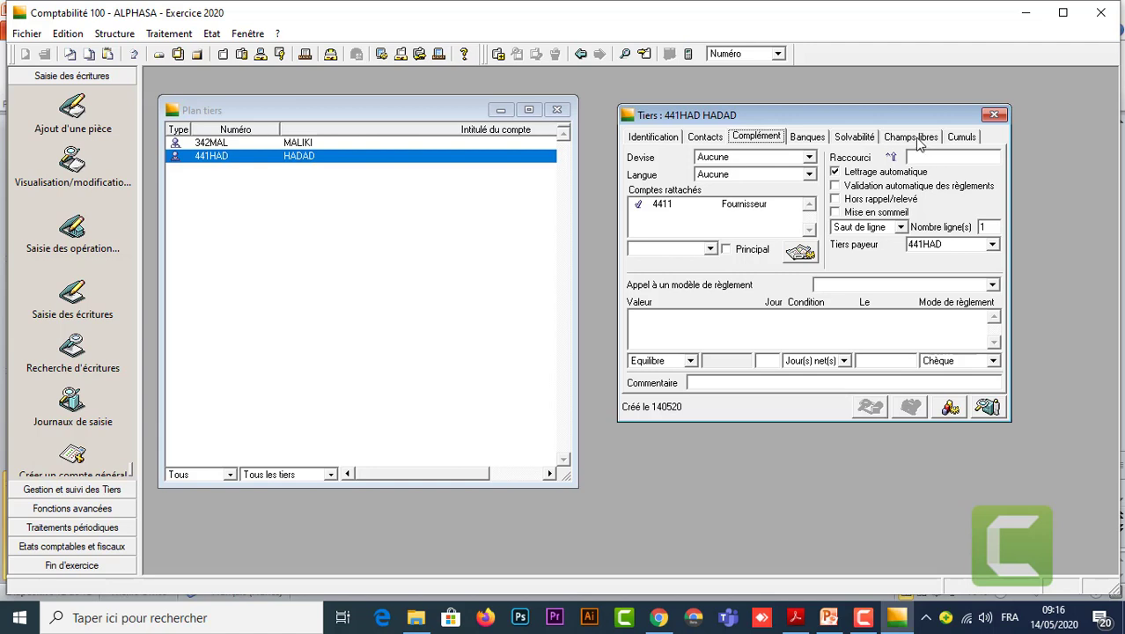
In Champs libres, set HADAD's Taille to GRANDE and Activité to Commerce.
click(916, 139)
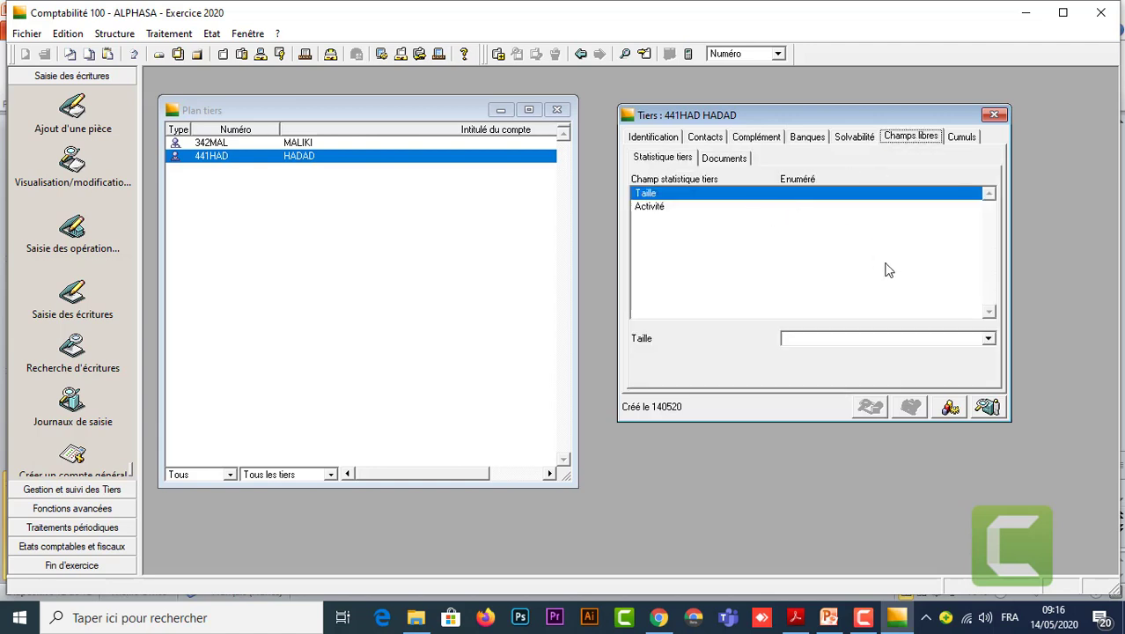
click(989, 339)
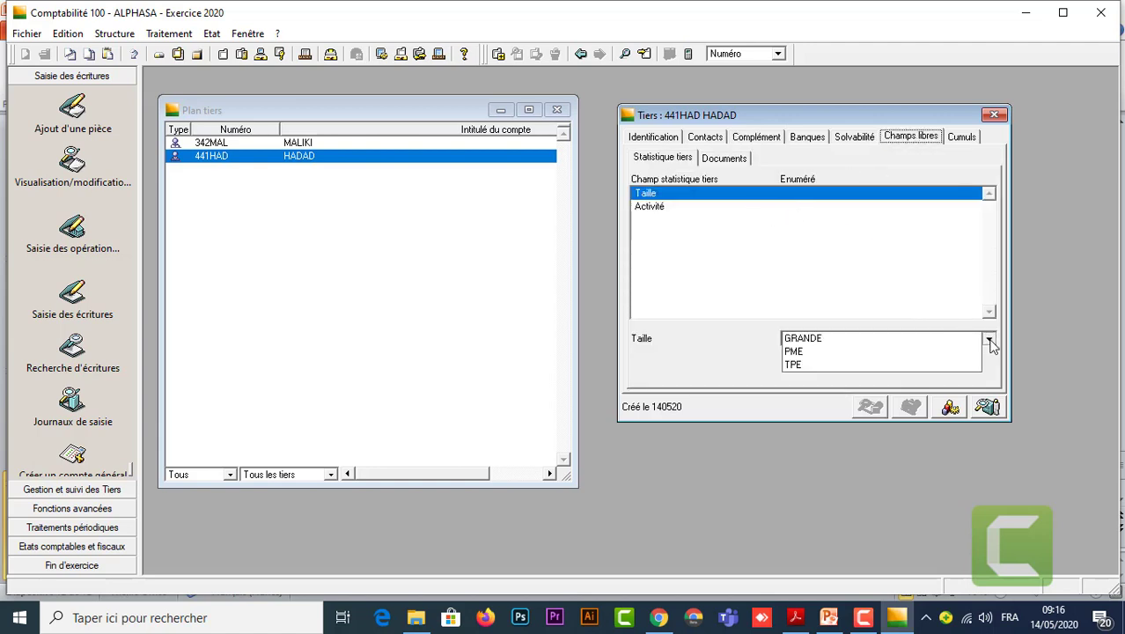
click(845, 337)
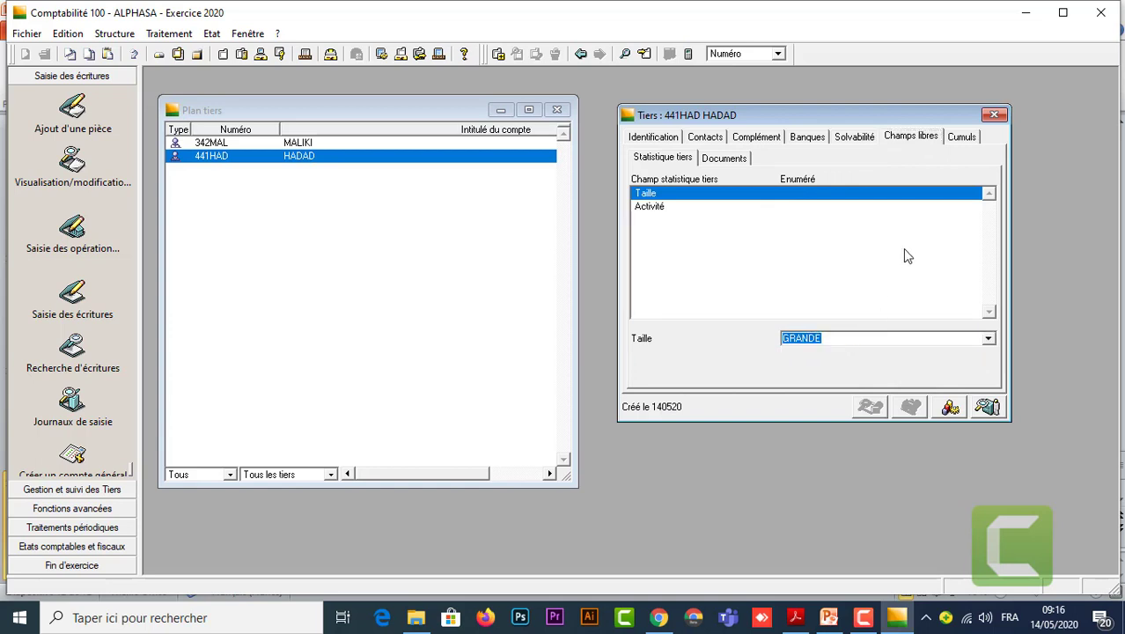
key(Return)
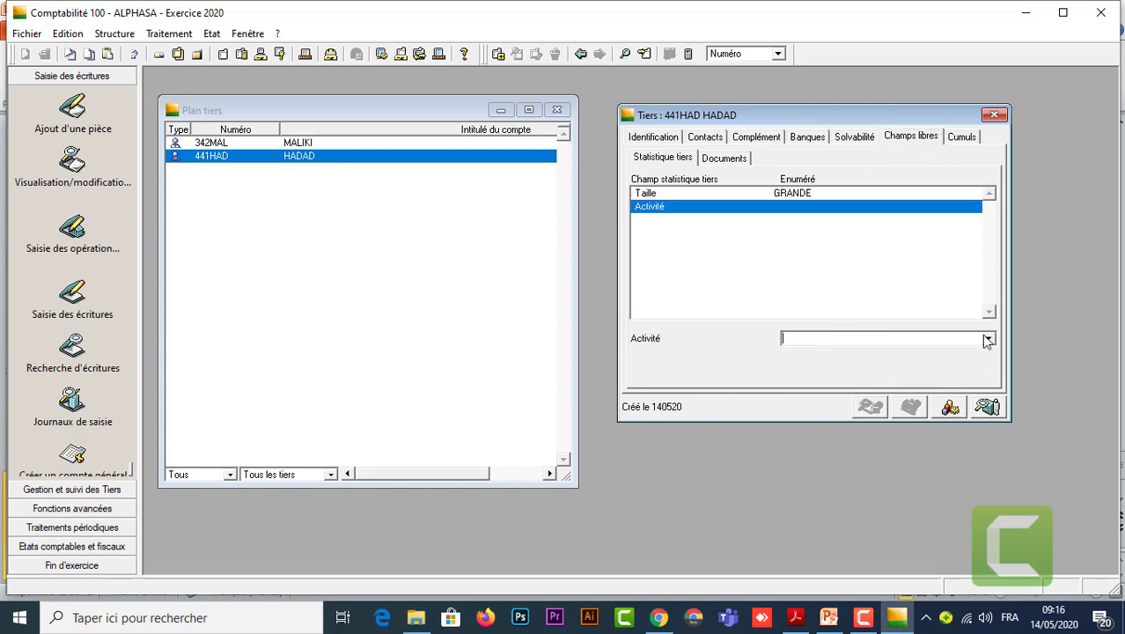
click(988, 340)
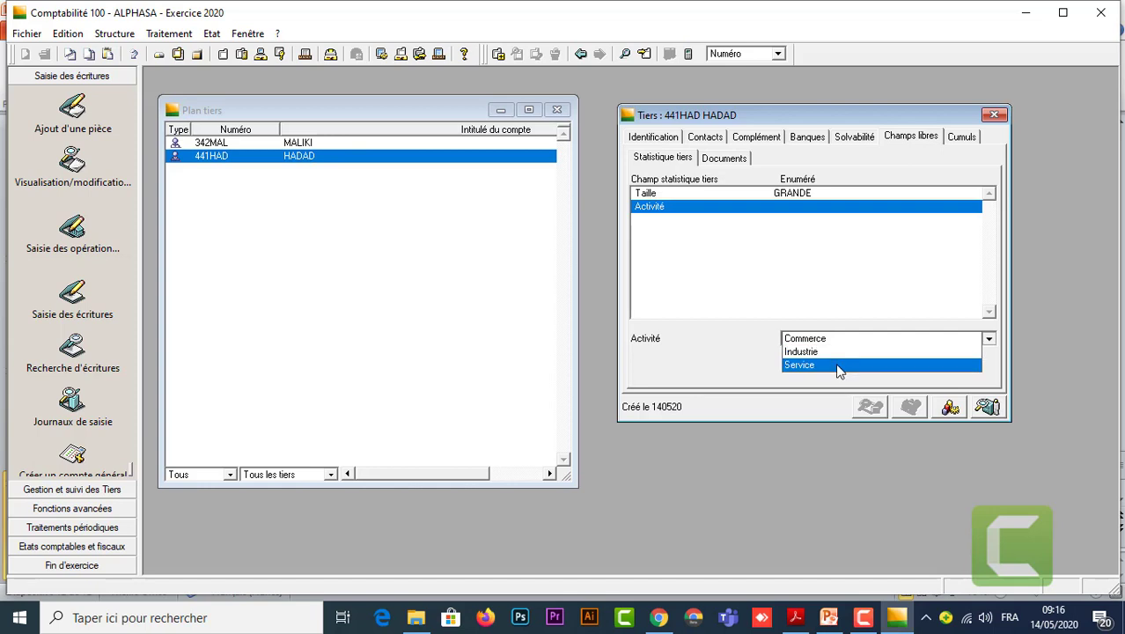
click(838, 336)
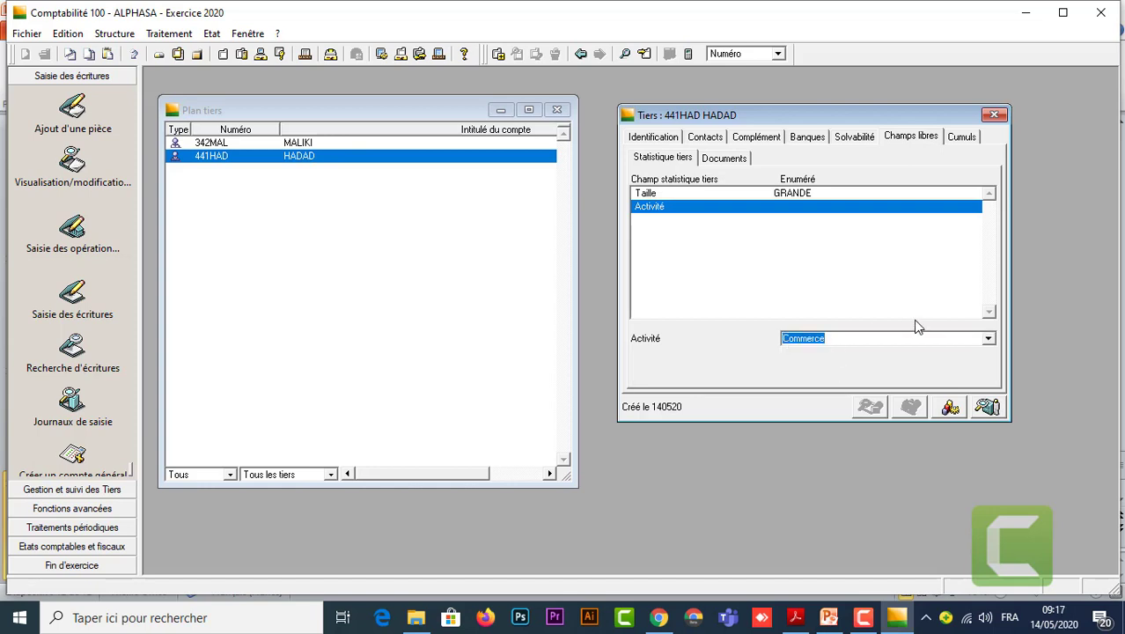
key(Return)
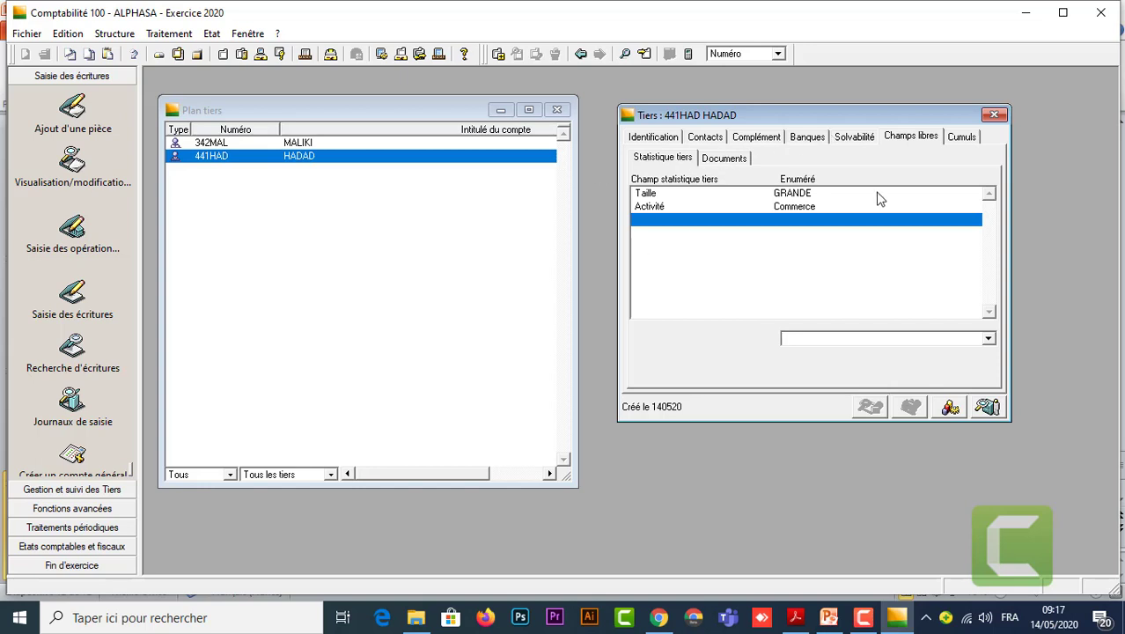
Review HADAD's identification, save it with Ajouter, and close the Tiers form.
click(660, 141)
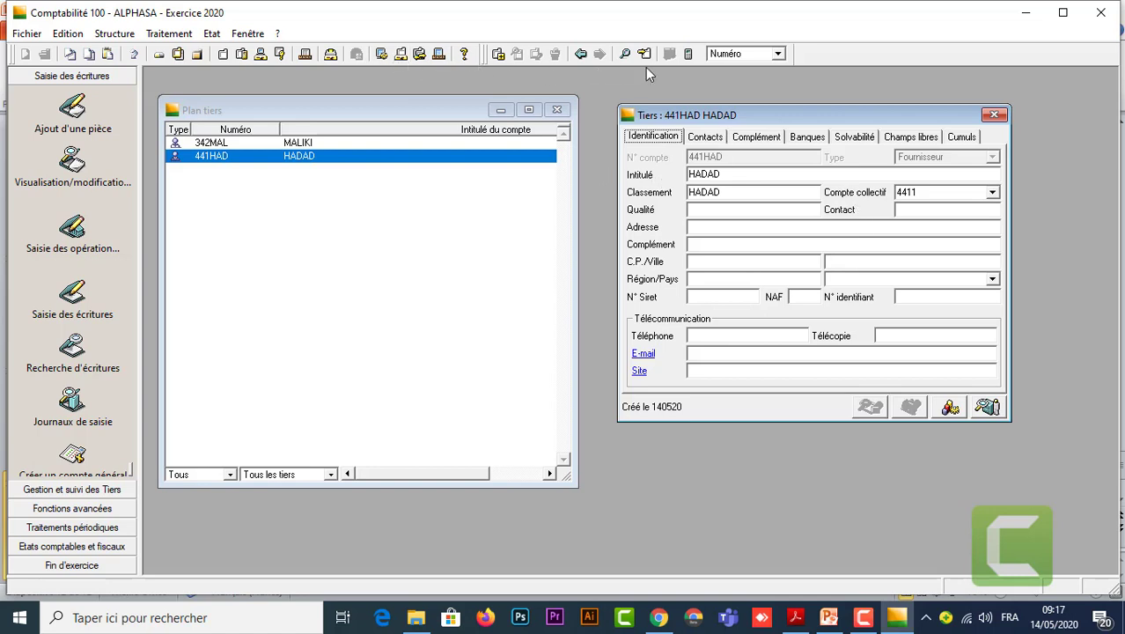
click(498, 54)
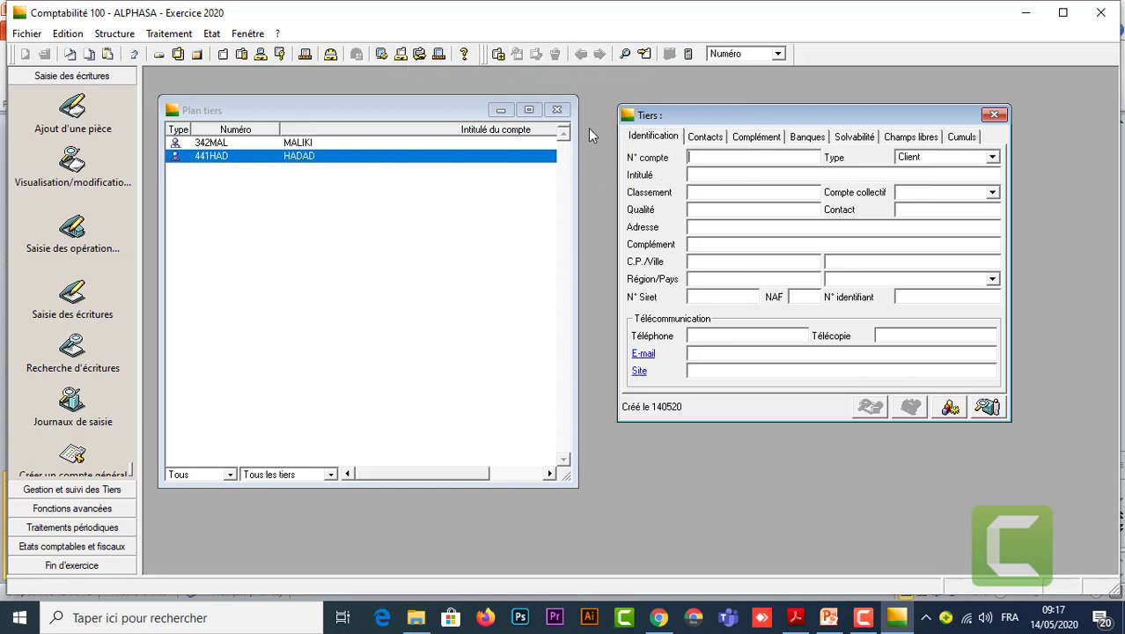
click(994, 115)
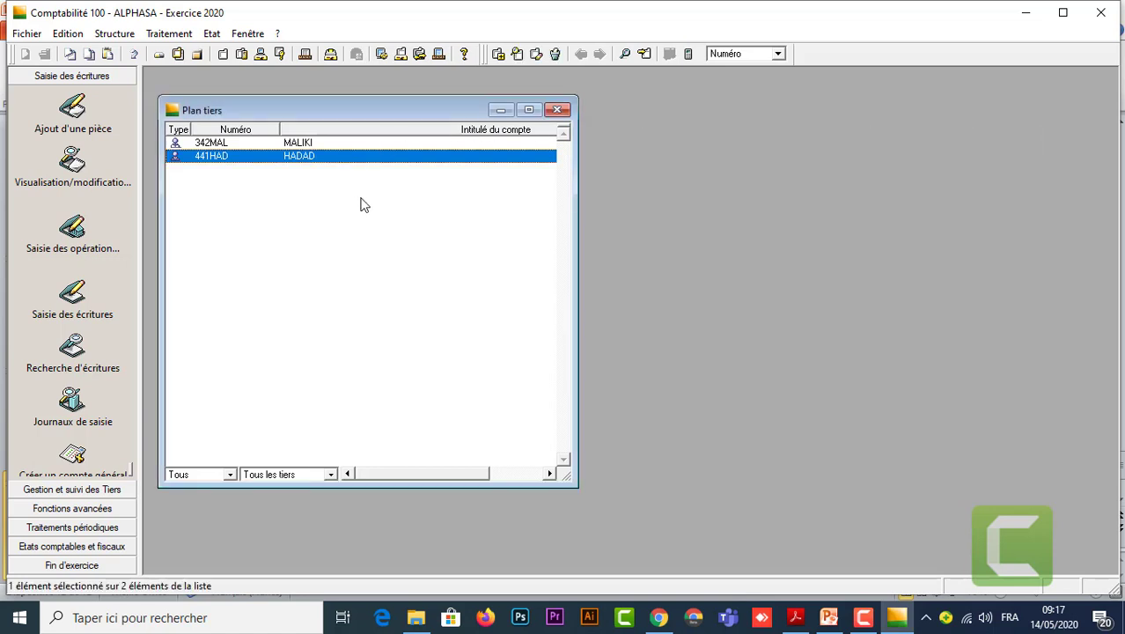